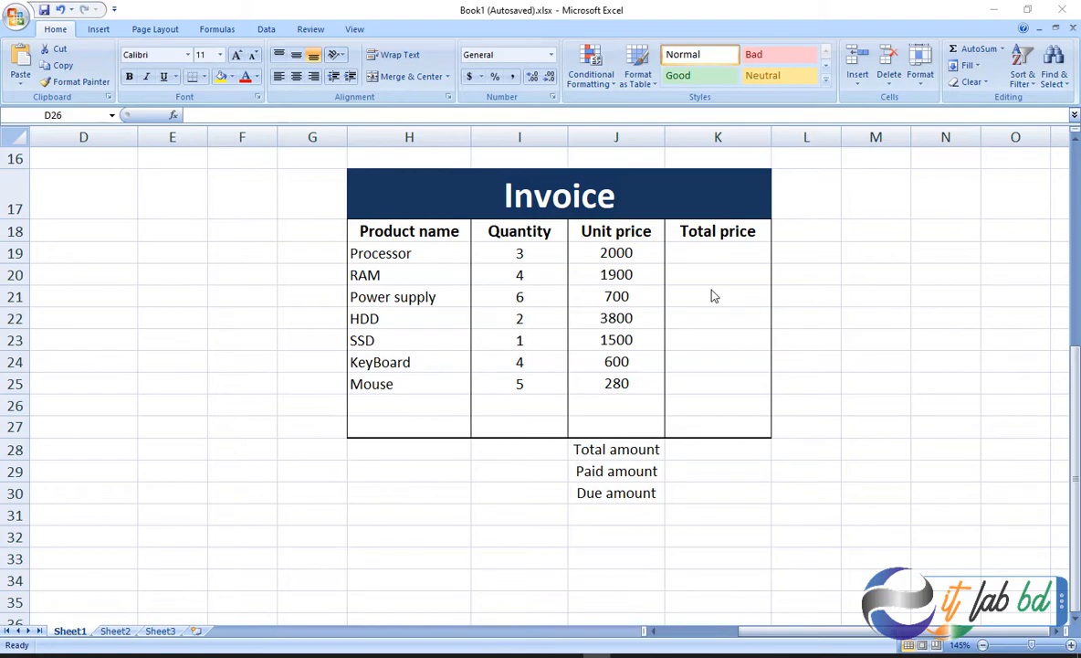
# Enter the sample numbers 5, 6 and 7 in cells N20, O20 and P20 beside the invoice table
pyautogui.click(831, 636)
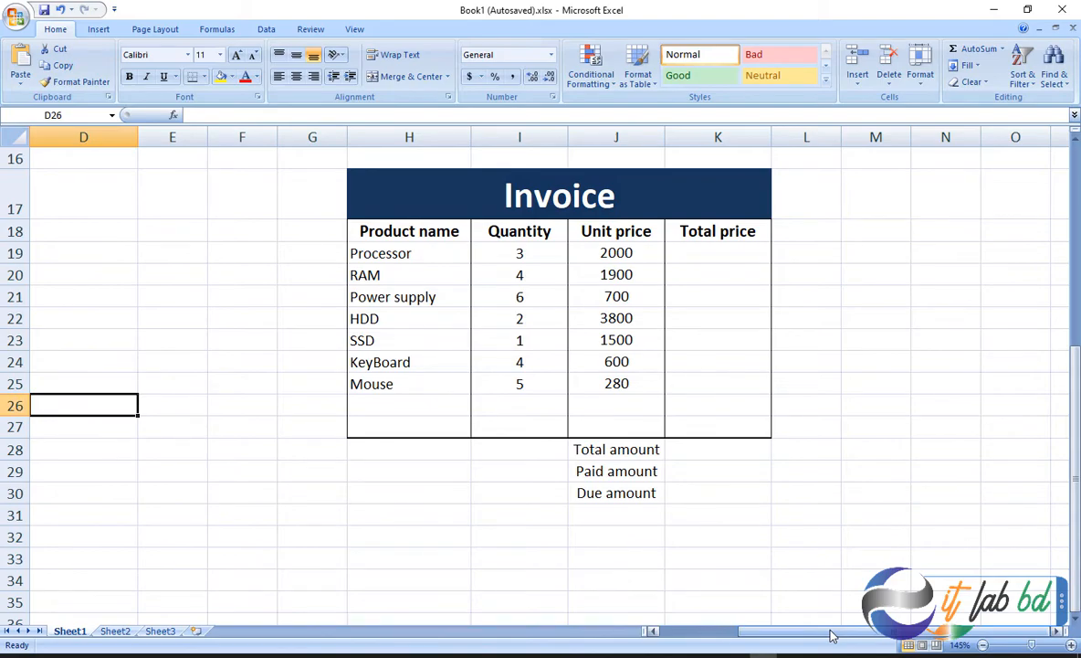
pyautogui.press('Right')
pyautogui.press('Right')
pyautogui.press('Right')
pyautogui.press('Right')
pyautogui.press('Right')
pyautogui.press('Right')
pyautogui.press('Right')
pyautogui.press('Right')
pyautogui.press('Right')
pyautogui.press('Right')
pyautogui.press('Right')
pyautogui.press('Right')
pyautogui.press('Right')
pyautogui.press('Right')
pyautogui.press('Right')
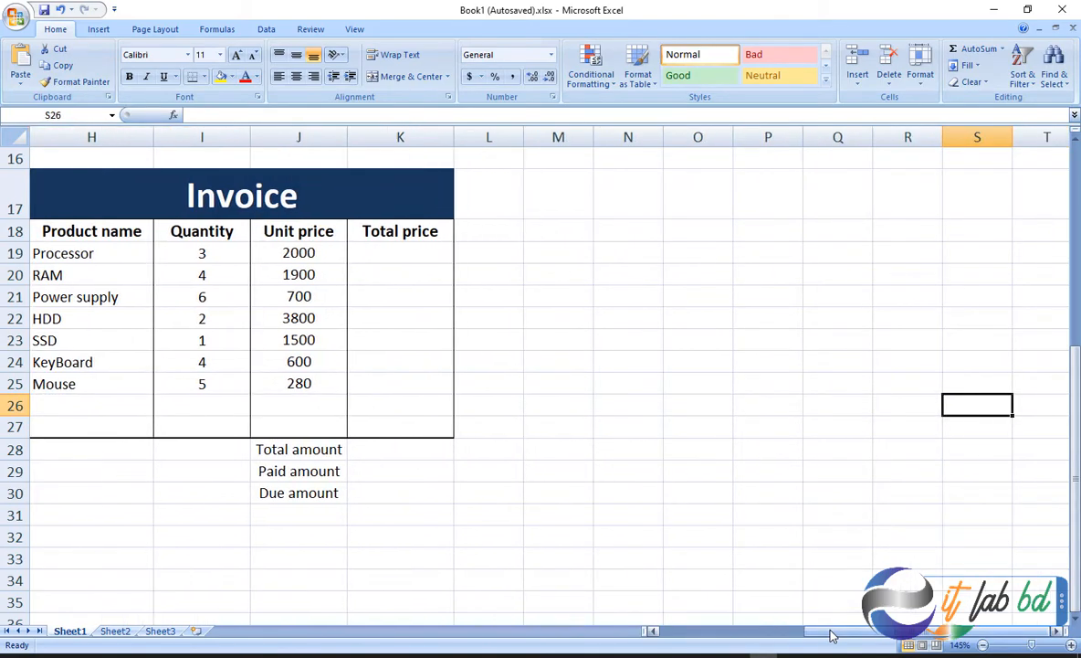
pyautogui.click(628, 278)
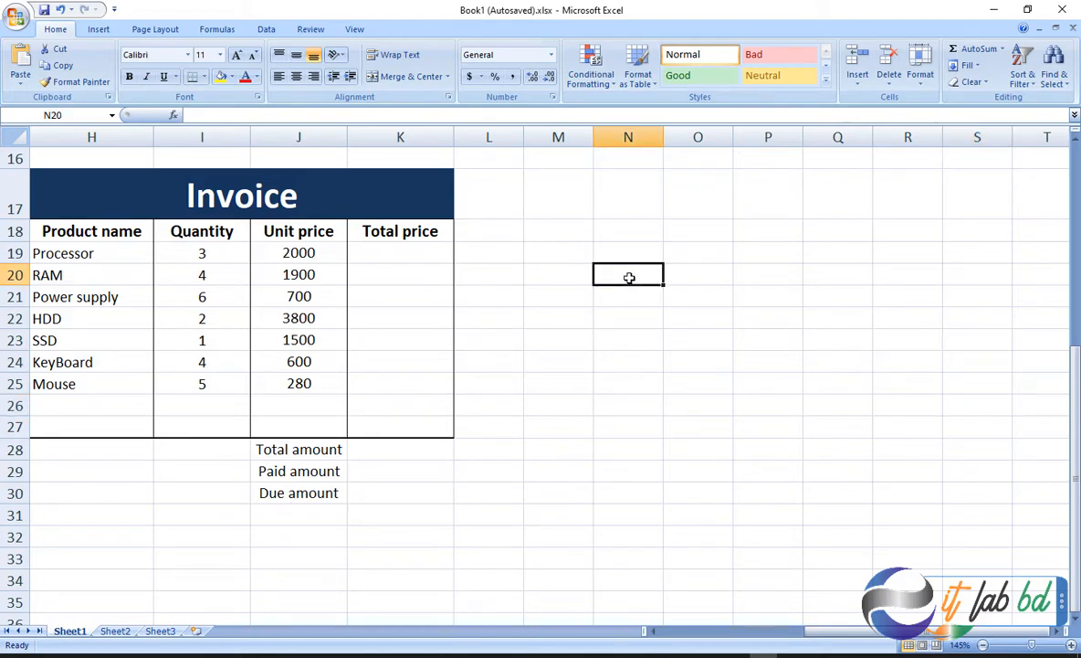
pyautogui.write('5')
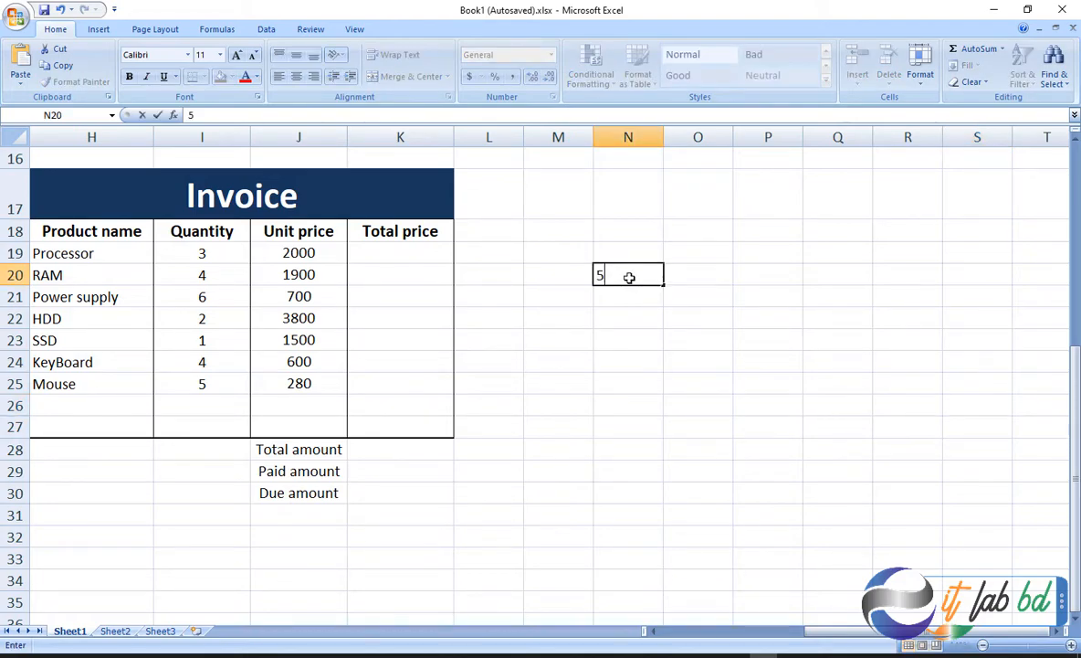
pyautogui.click(710, 277)
pyautogui.write('6')
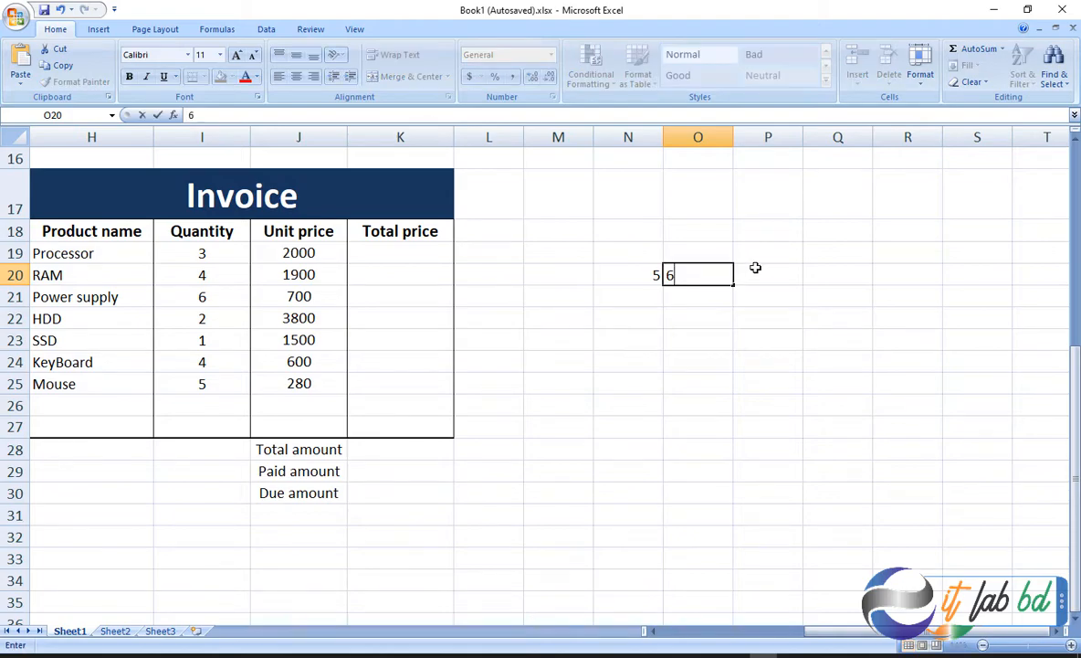
pyautogui.click(761, 278)
pyautogui.write('6')
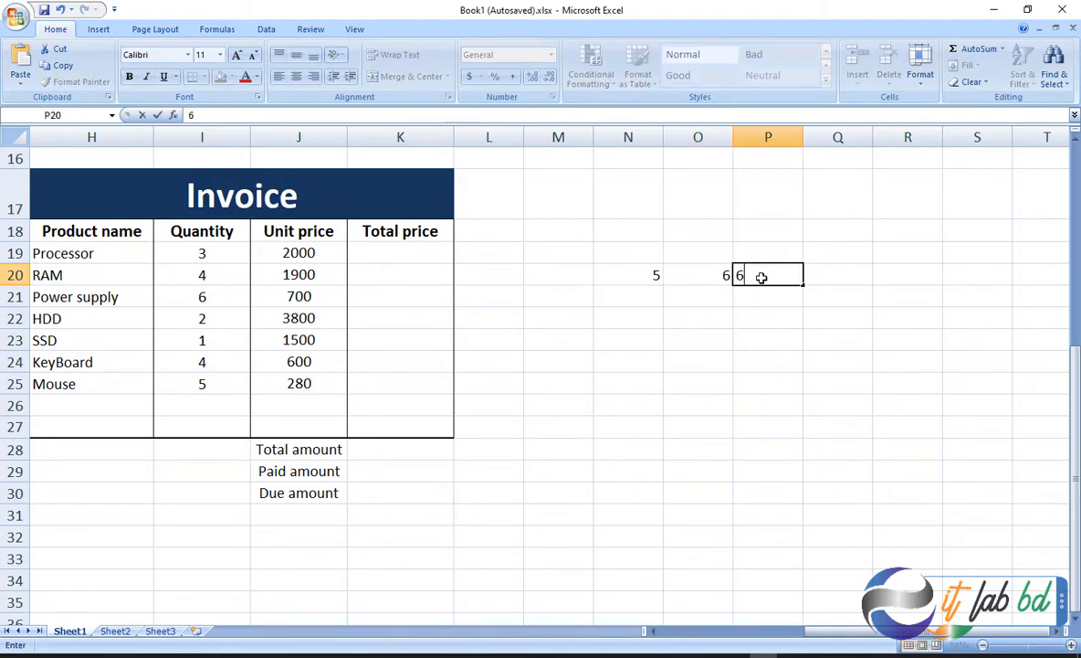
pyautogui.press('BackSpace')
pyautogui.write('7')
pyautogui.press('Return')
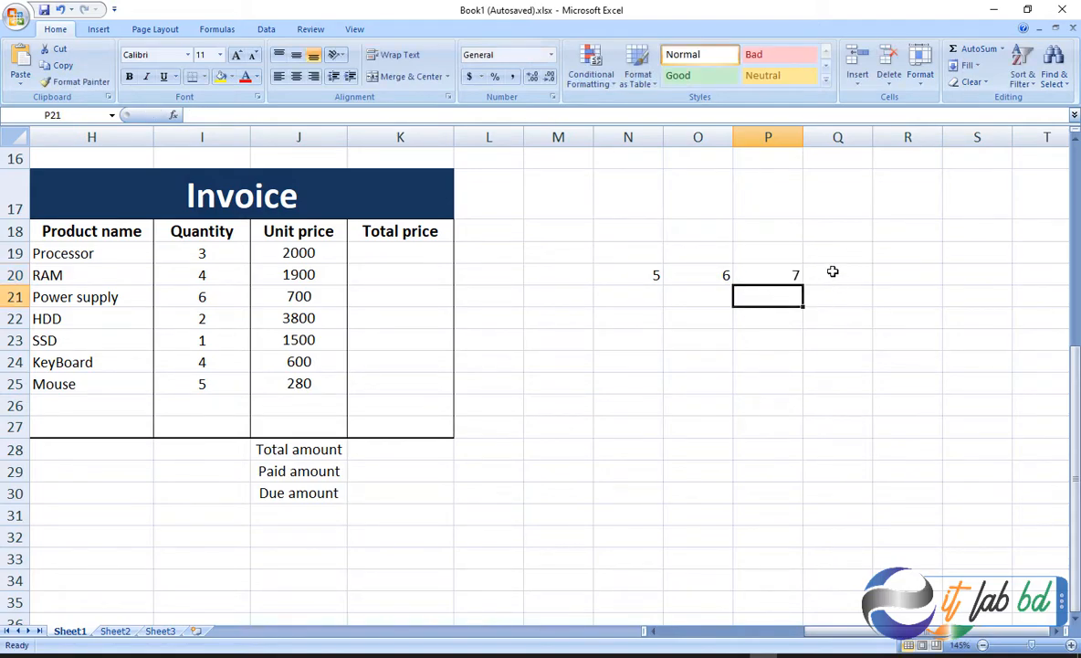
pyautogui.click(830, 272)
pyautogui.click(654, 274)
pyautogui.click(722, 275)
pyautogui.write('6')
pyautogui.press('Tab')
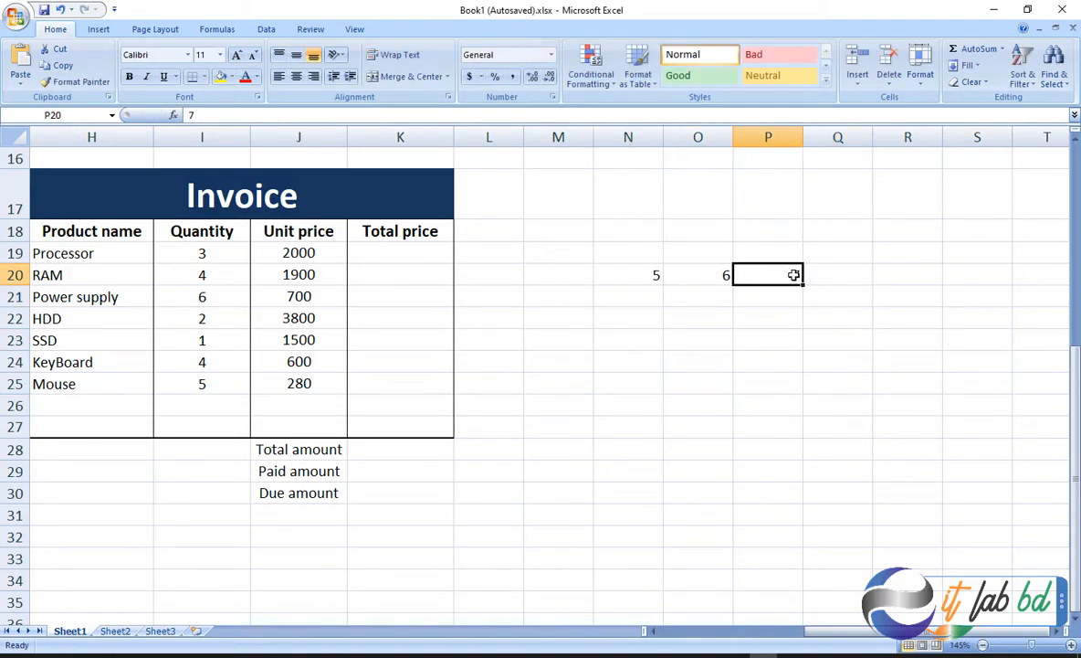
pyautogui.click(848, 275)
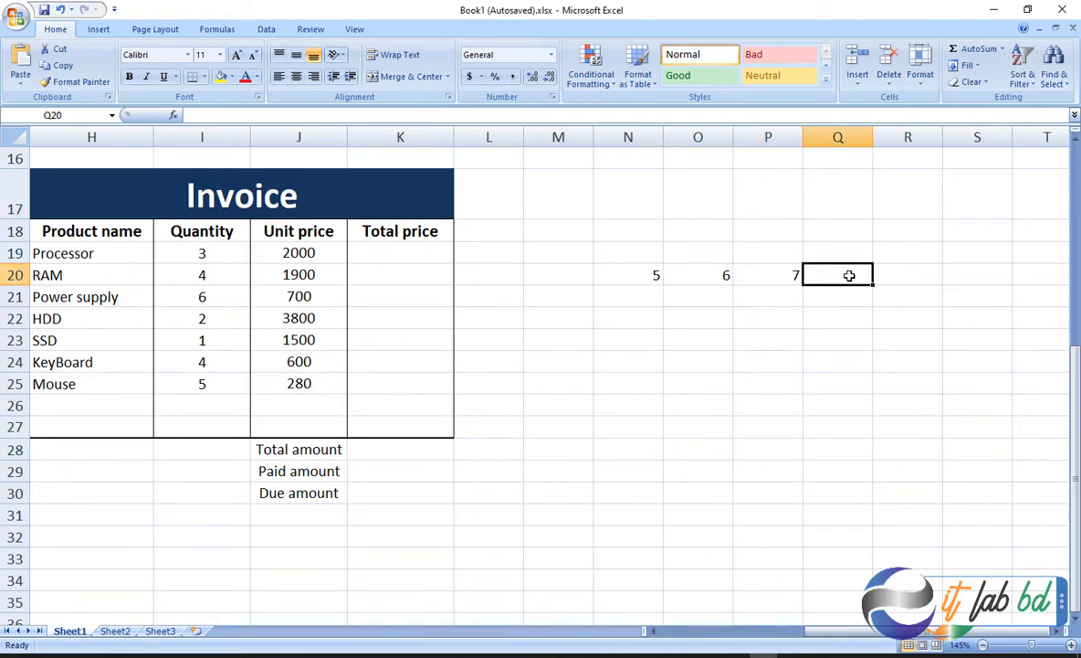
pyautogui.click(654, 275)
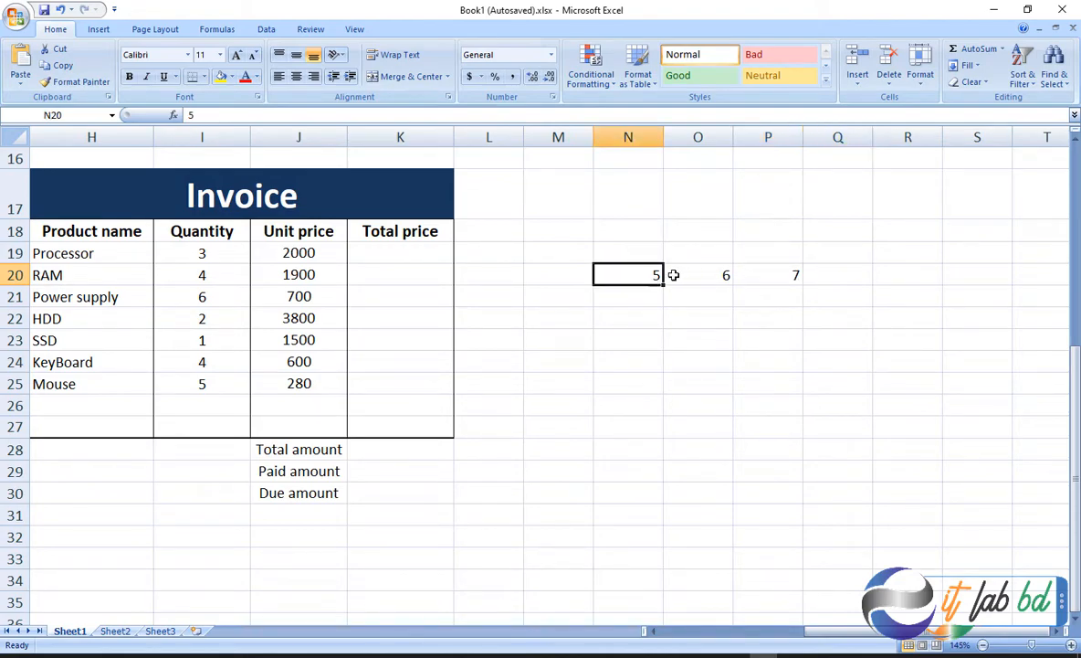
pyautogui.moveTo(659, 275); pyautogui.dragTo(763, 273)
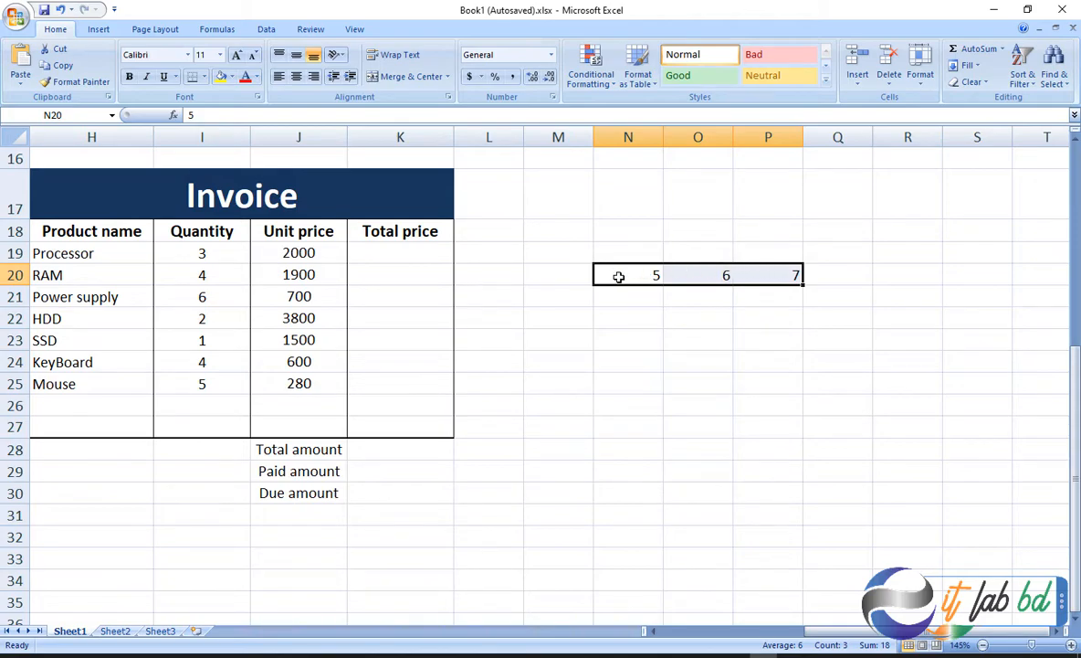
# Add up the numbers in cells N20 to P20 with AutoSum, putting the total in Q20
pyautogui.click(625, 319)
pyautogui.click(623, 274)
pyautogui.moveTo(663, 275); pyautogui.dragTo(770, 271)
pyautogui.click(1002, 51)
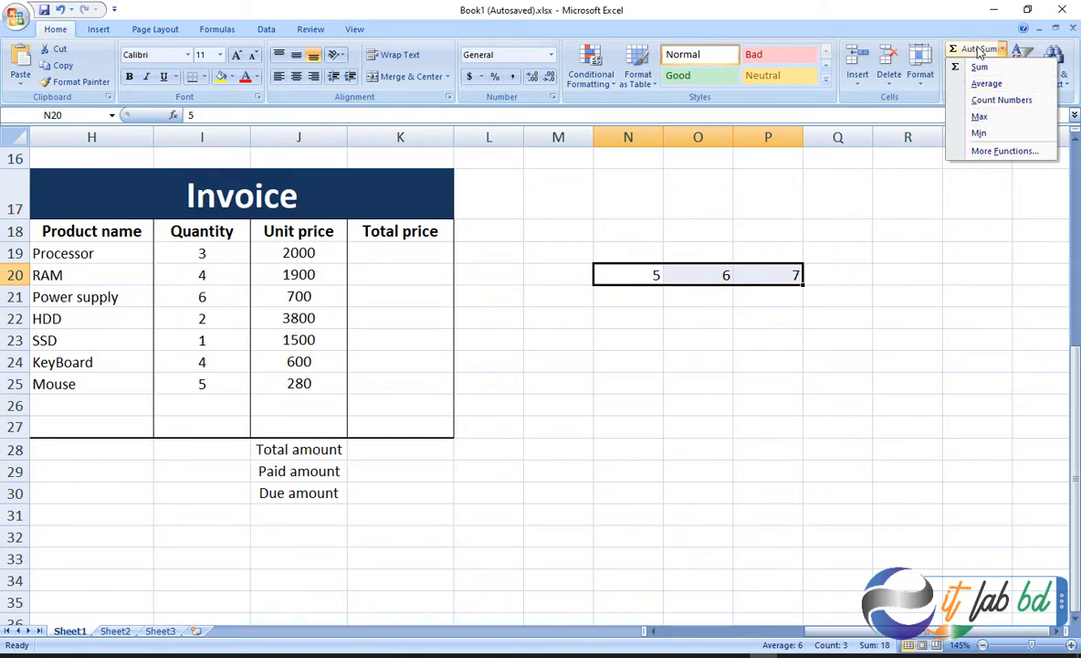
pyautogui.click(979, 50)
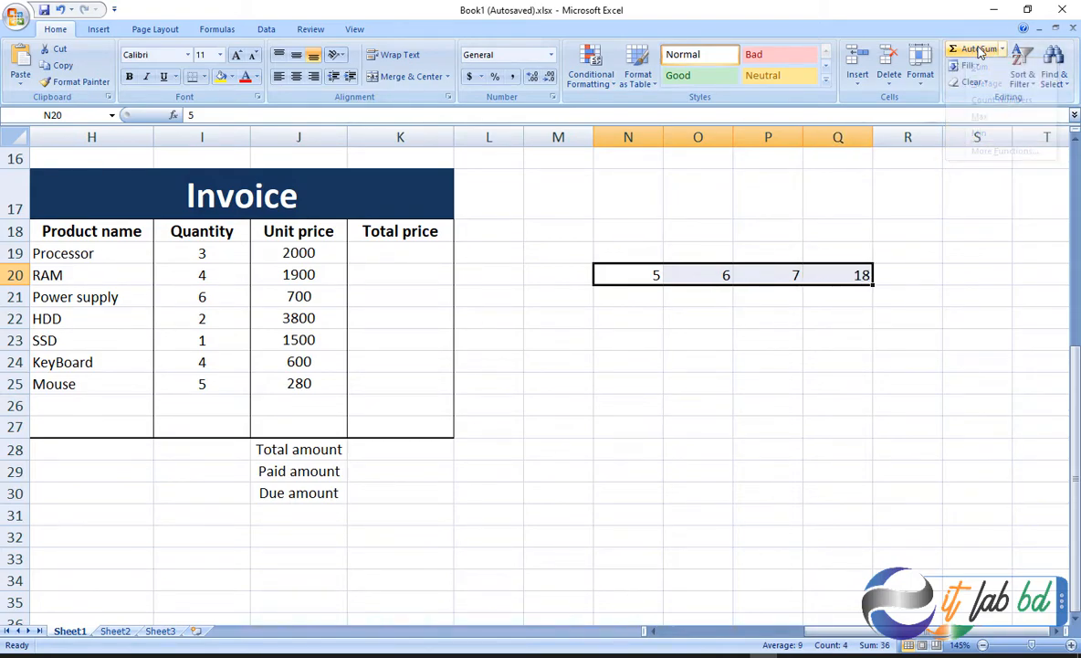
# Check the AutoSum formula in cell Q20 and clear the cell
pyautogui.click(843, 275)
pyautogui.click(749, 276)
pyautogui.click(859, 274)
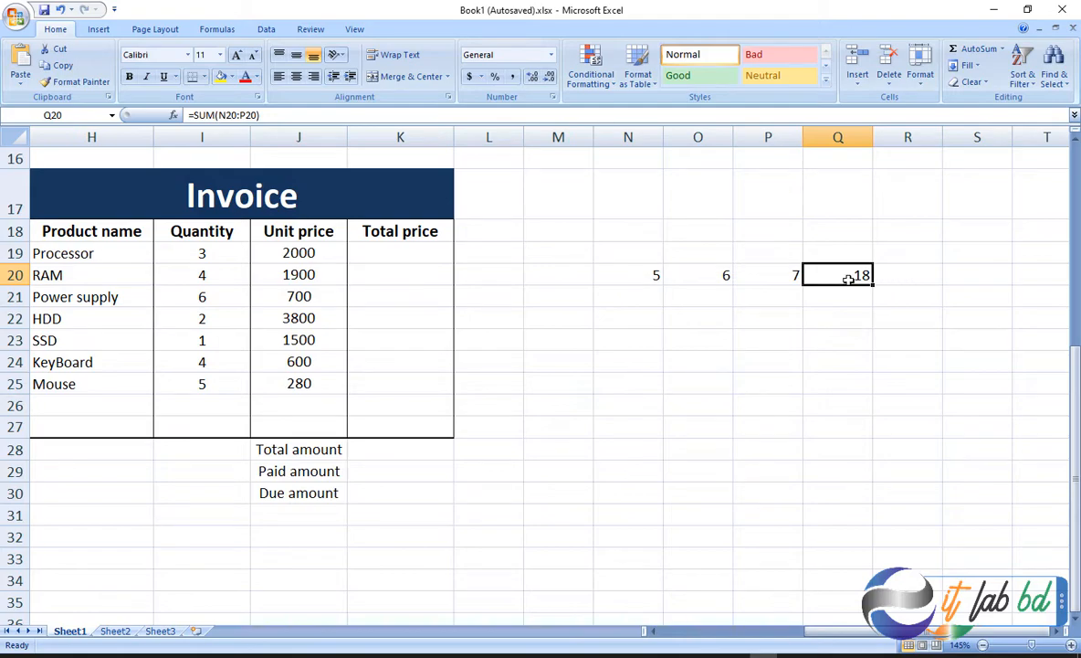
pyautogui.press('Delete')
pyautogui.click(852, 314)
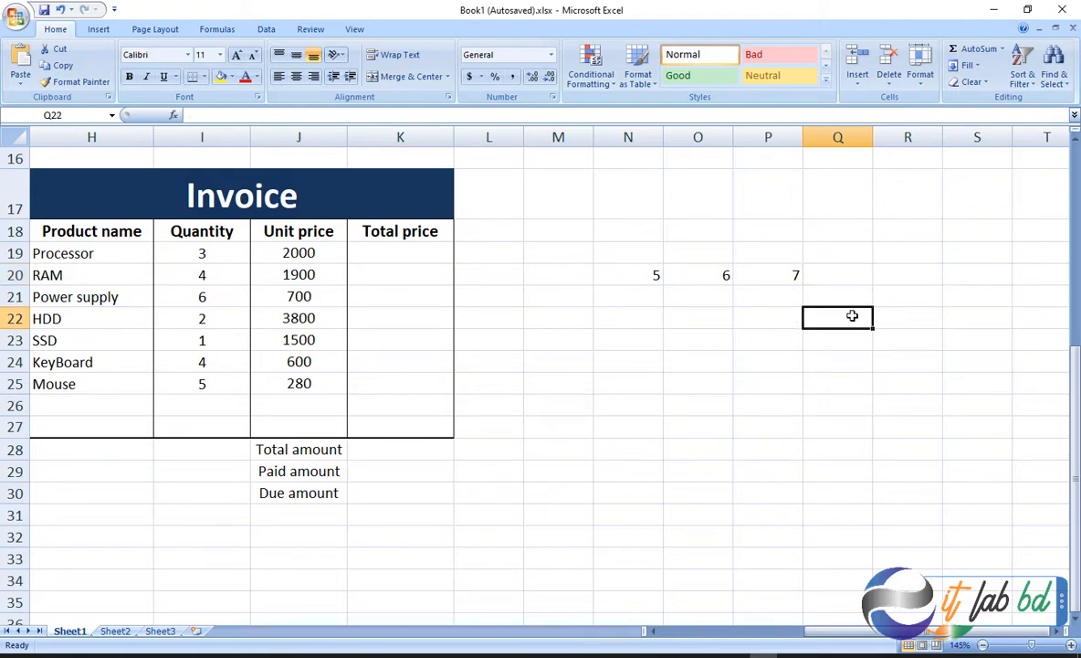
# Enter the addition formula =N20+O20+P20 in cell Q20 by referencing the three number cells
pyautogui.click(851, 281)
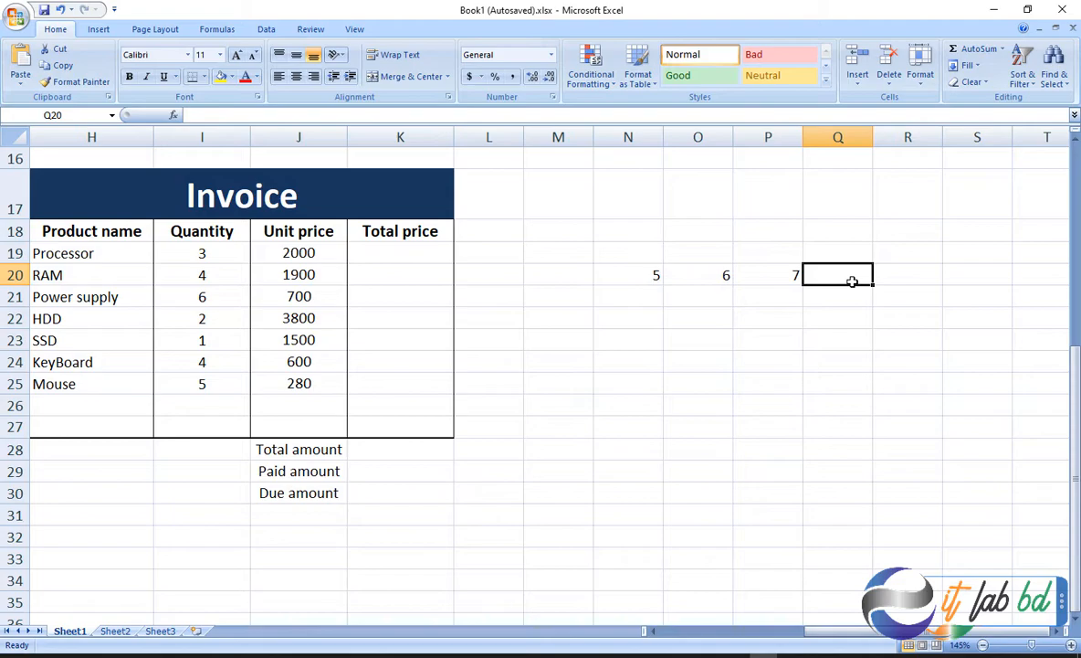
pyautogui.write('=')
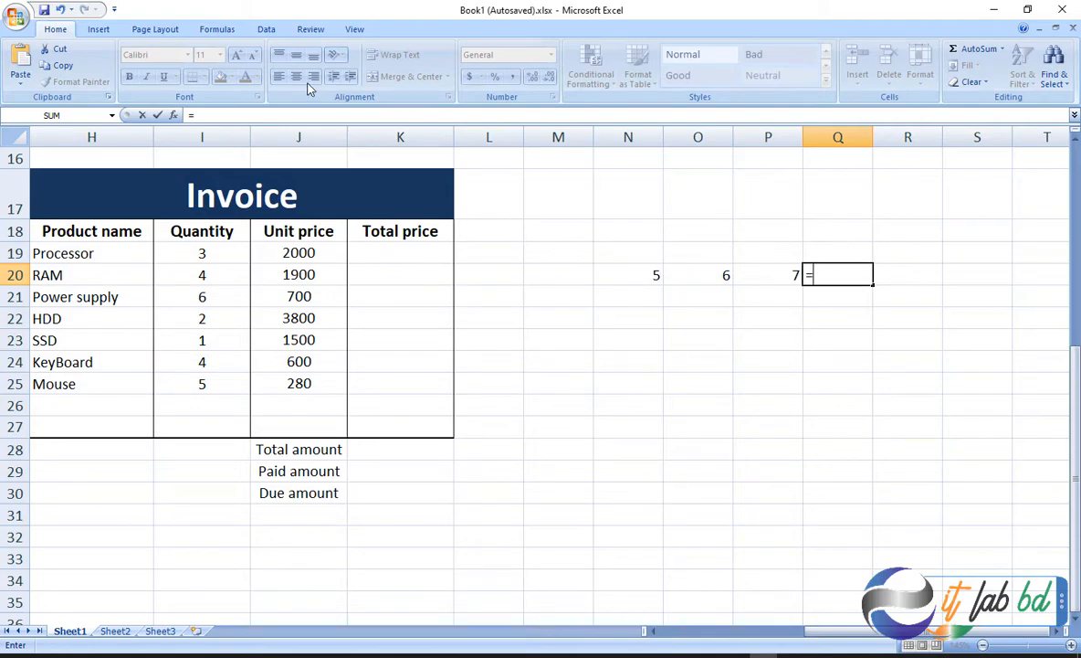
pyautogui.click(257, 113)
pyautogui.click(647, 273)
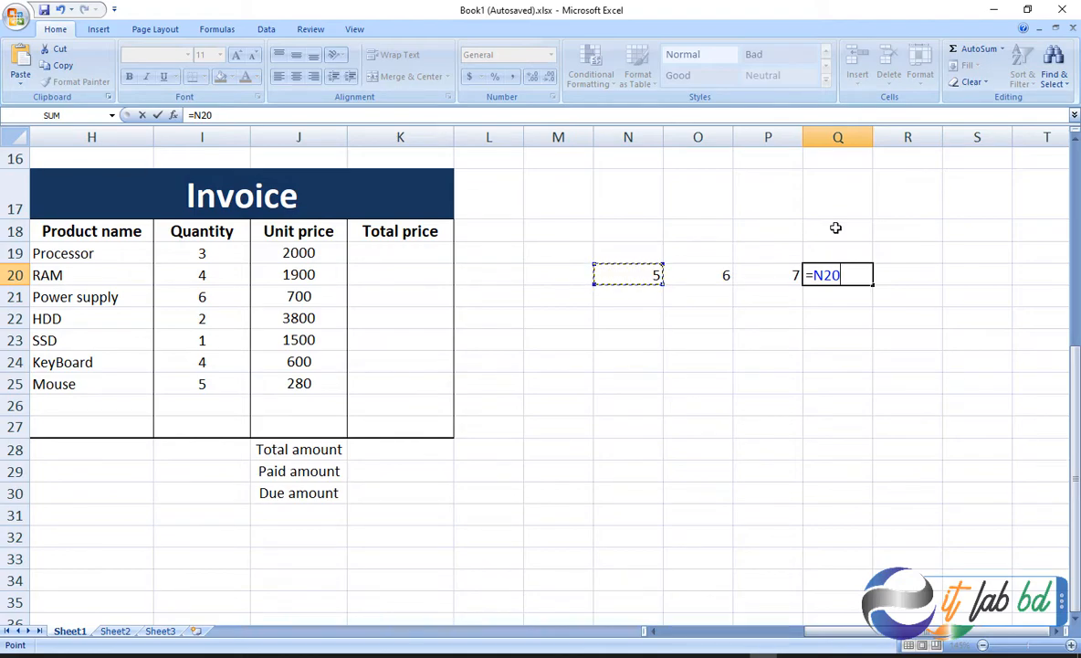
pyautogui.write('+')
pyautogui.click(713, 273)
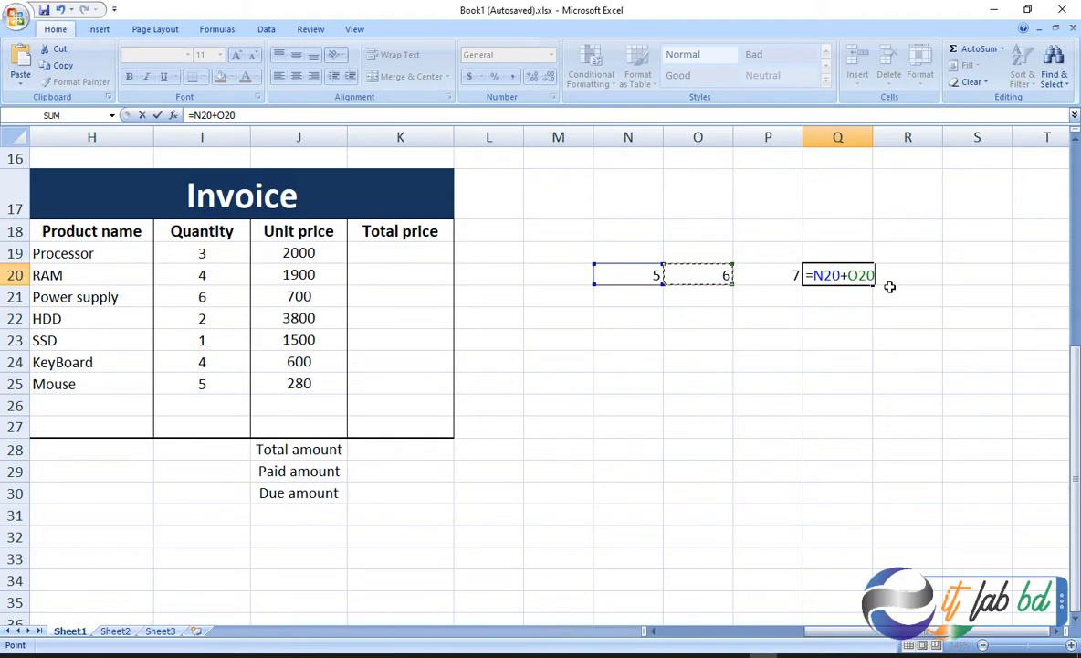
pyautogui.write('+')
pyautogui.click(781, 274)
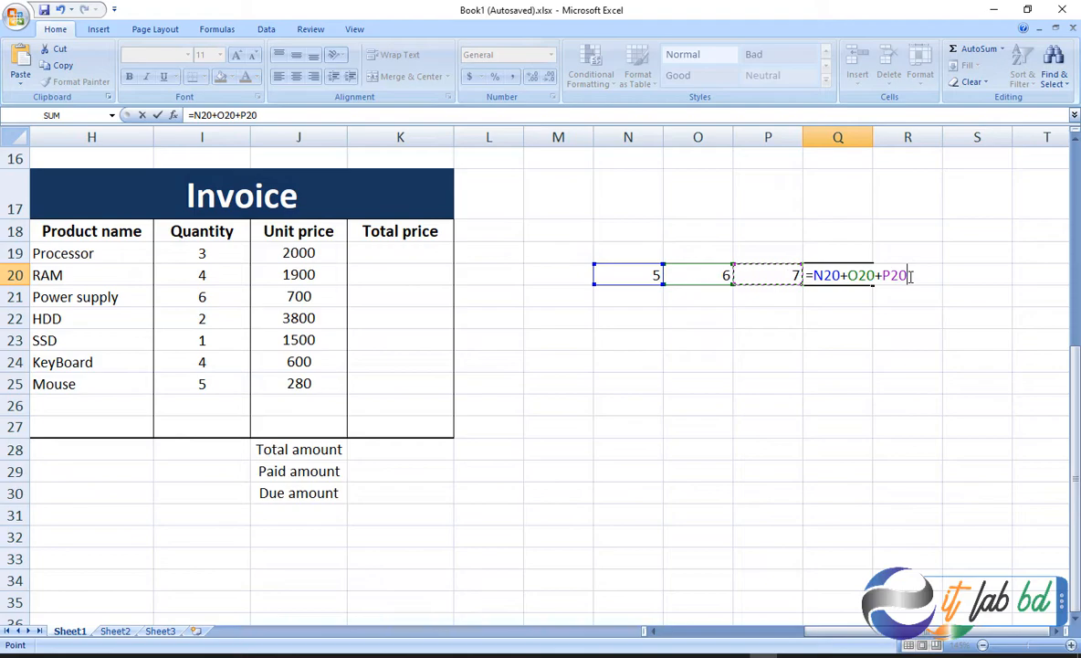
pyautogui.press('Return')
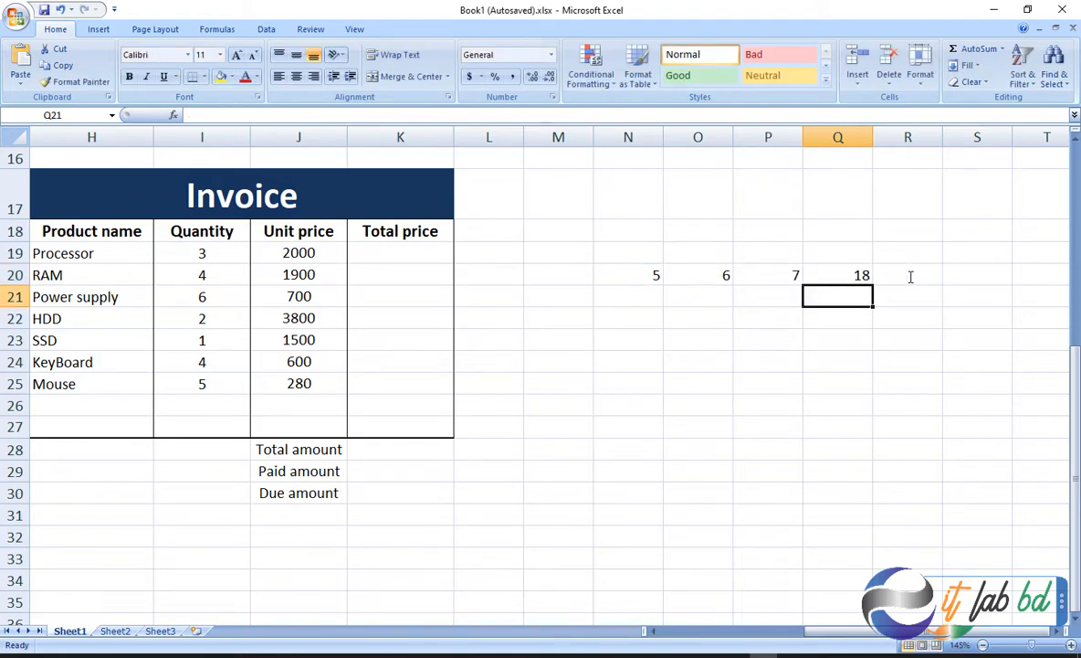
# Review the source numbers in N20, O20 and P20 and the addition formula in Q20
pyautogui.click(639, 278)
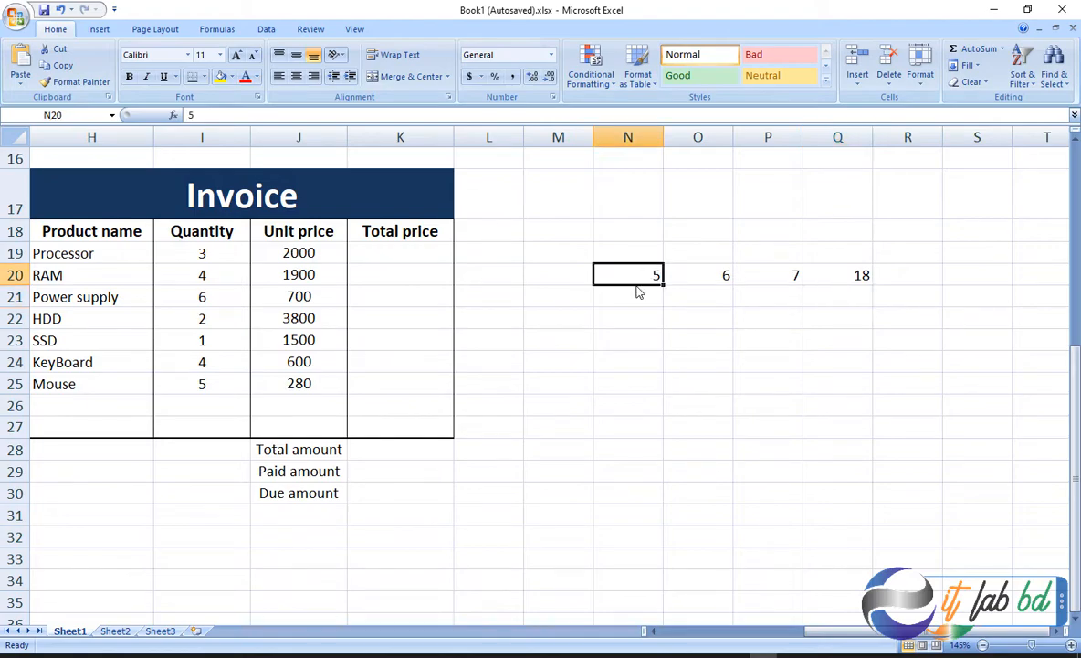
pyautogui.click(700, 276)
pyautogui.click(622, 271)
pyautogui.click(717, 277)
pyautogui.click(797, 276)
pyautogui.click(853, 278)
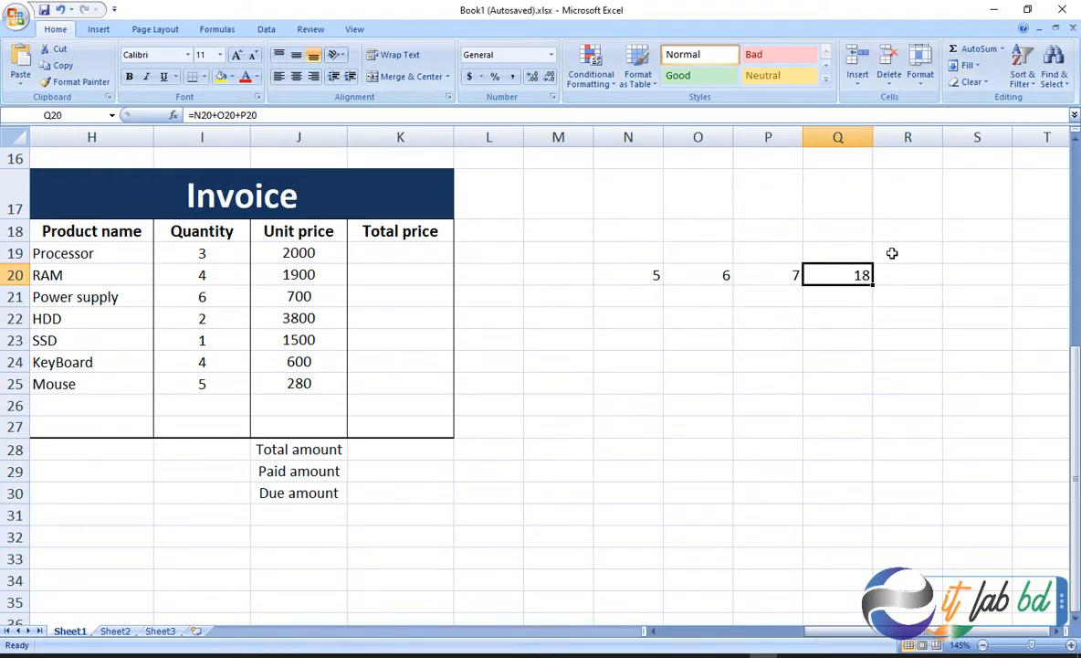
# Change the value in cell N20 to 8 and the value in cell O20 to 20
pyautogui.click(649, 275)
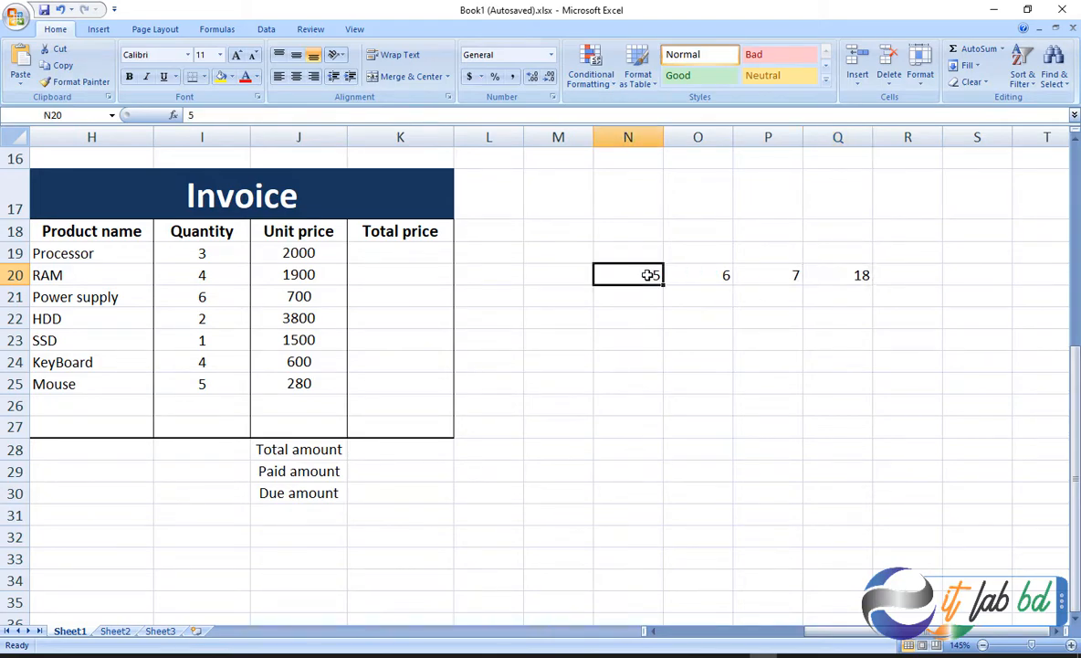
pyautogui.write('8')
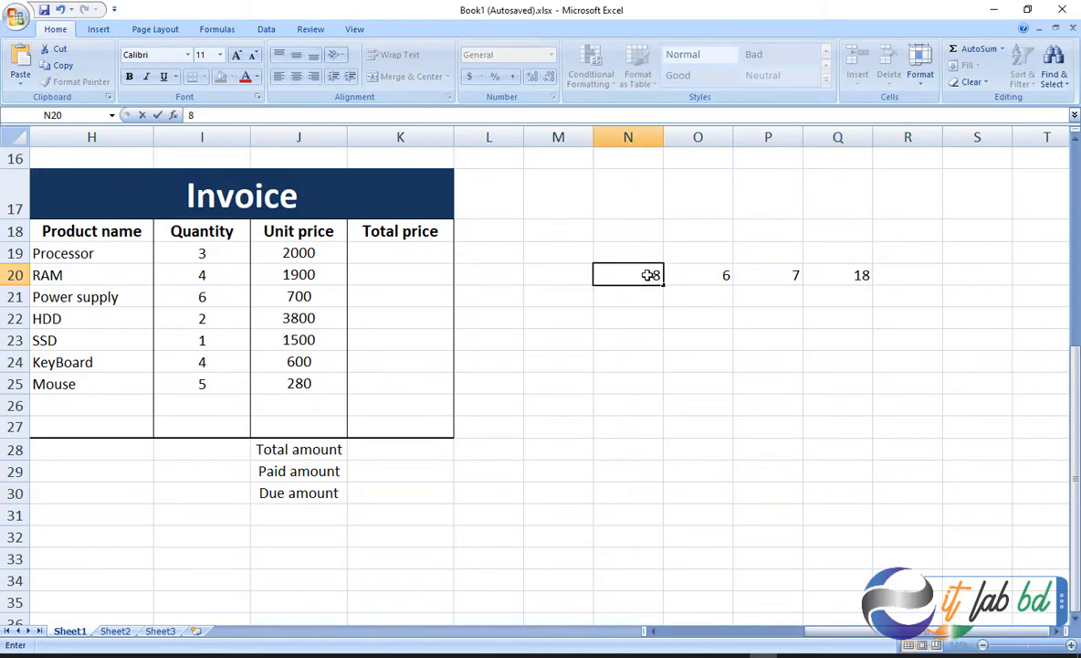
pyautogui.press('Return')
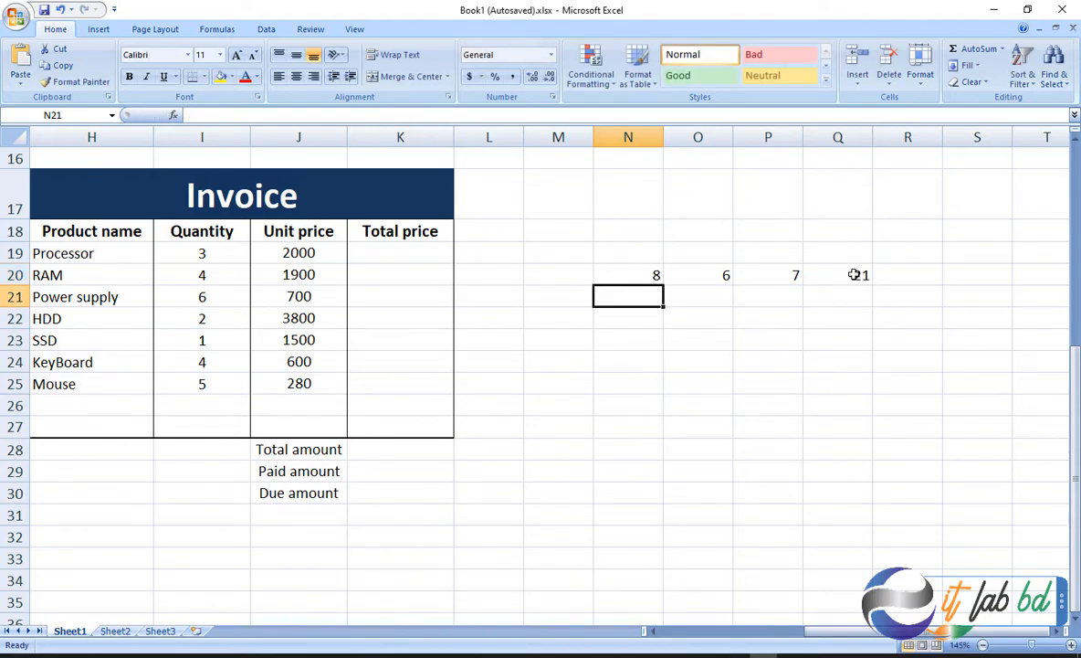
pyautogui.click(703, 274)
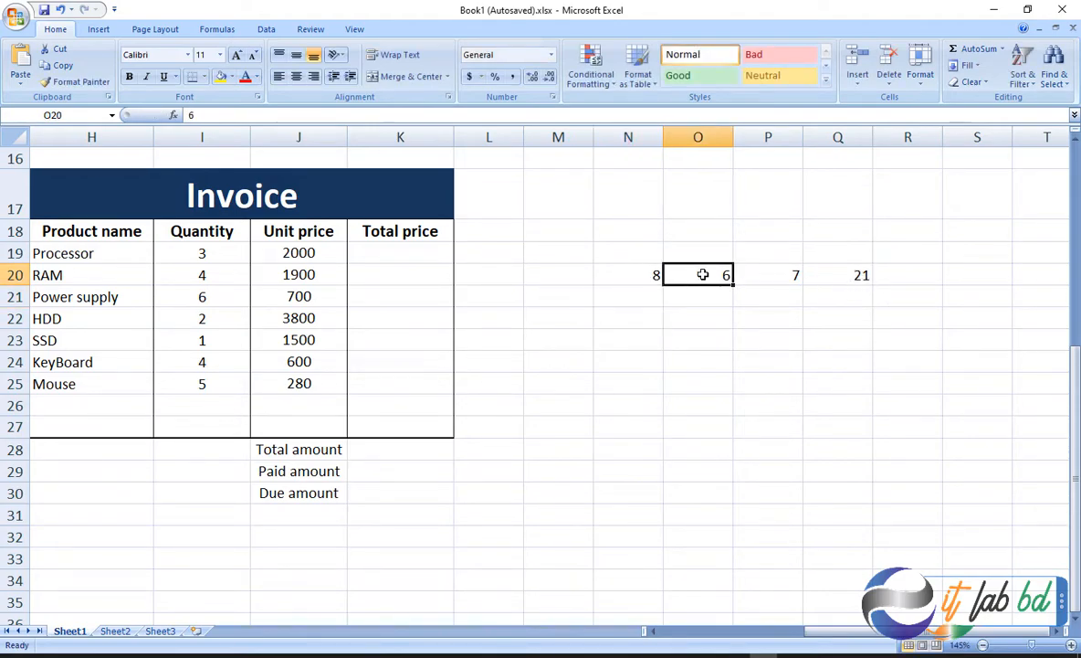
pyautogui.write('20')
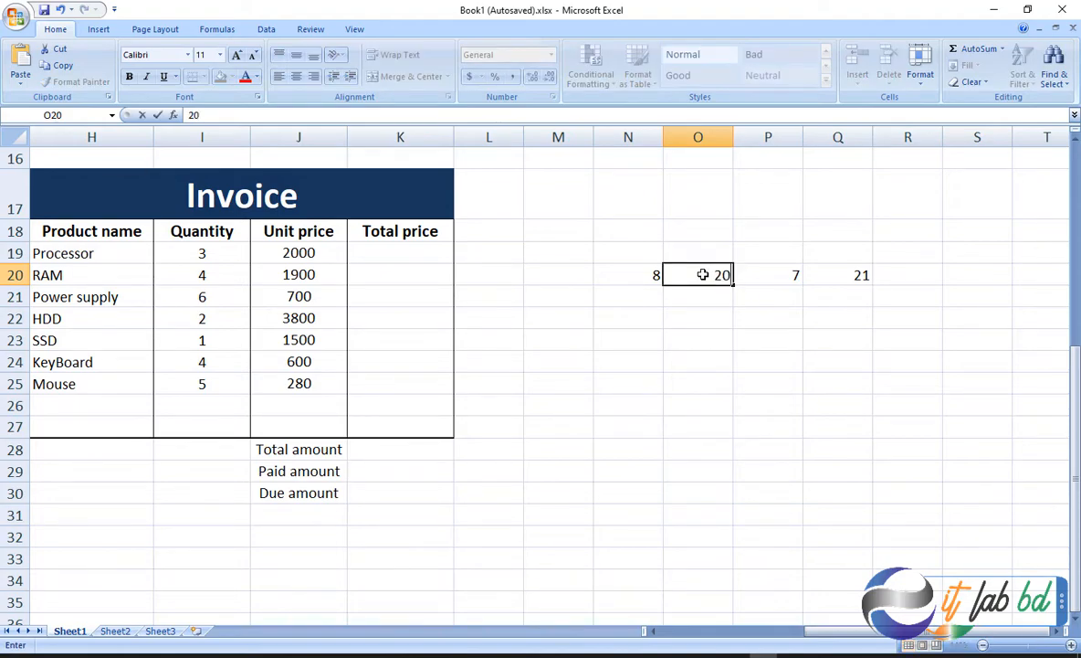
pyautogui.press('Return')
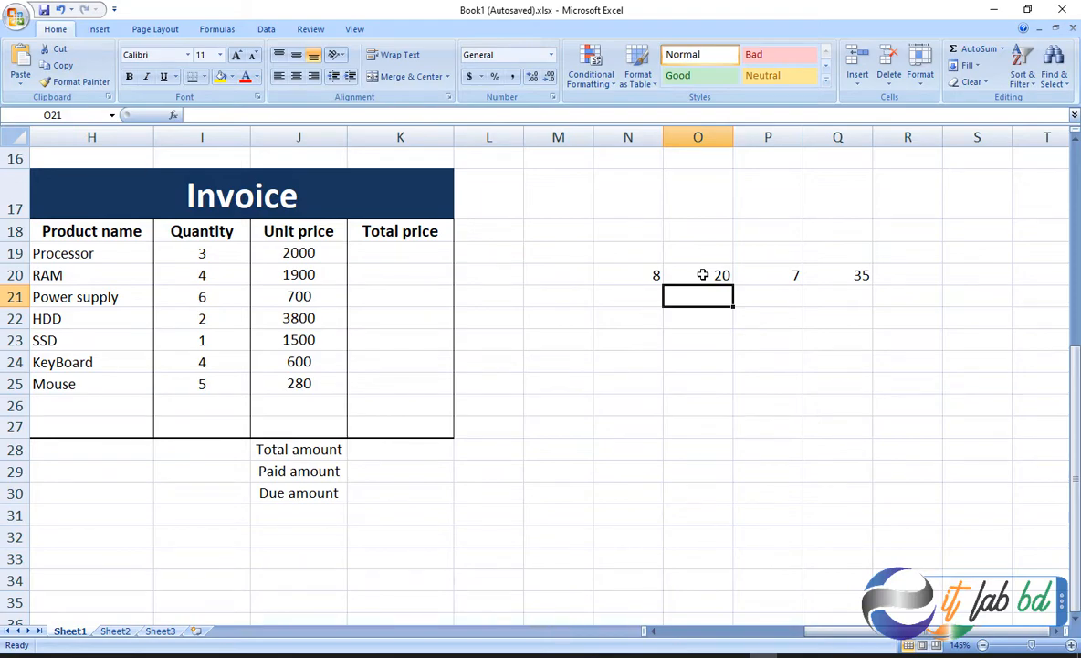
# Examine the recalculated total in cell Q20 and compare it with the sum of cells N20 to P20
pyautogui.click(857, 276)
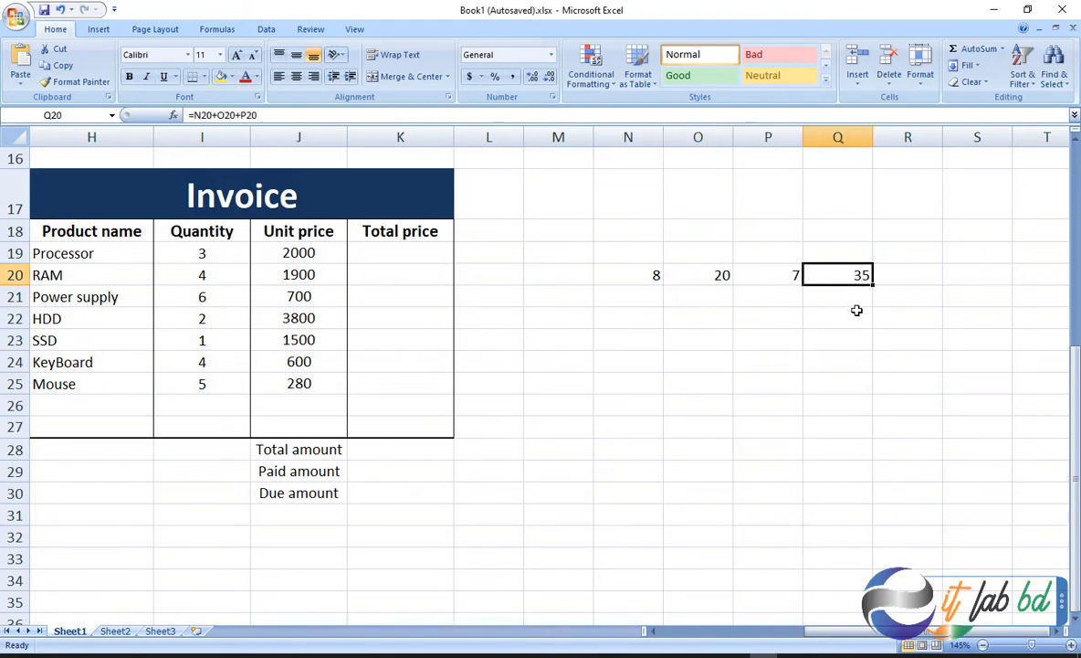
pyautogui.click(717, 313)
pyautogui.click(861, 275)
pyautogui.moveTo(662, 276); pyautogui.dragTo(773, 276)
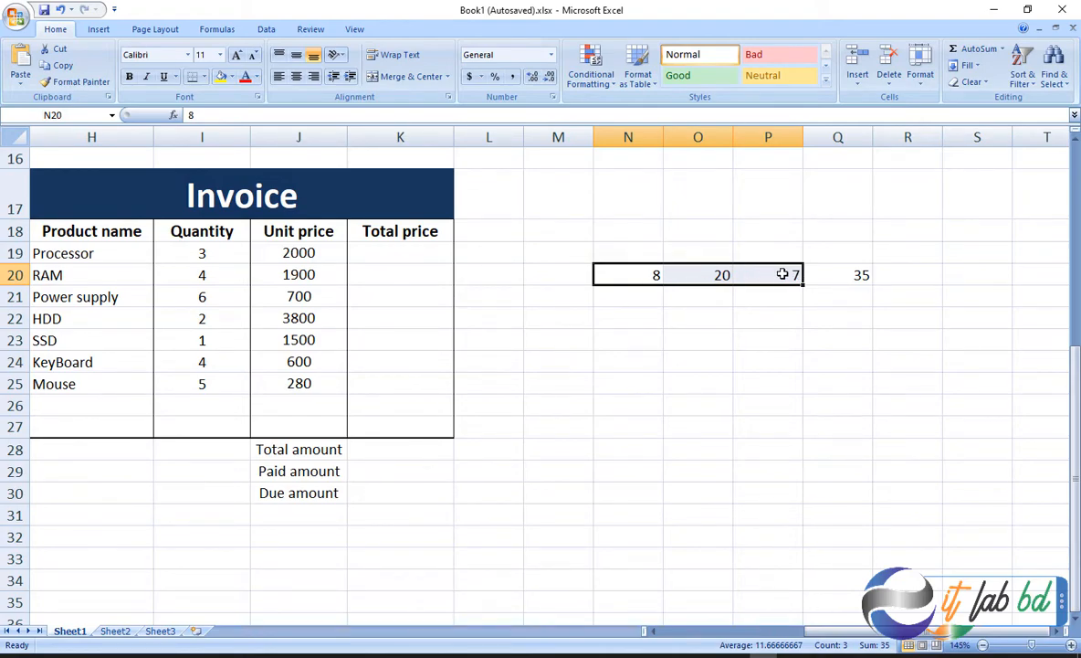
pyautogui.click(841, 404)
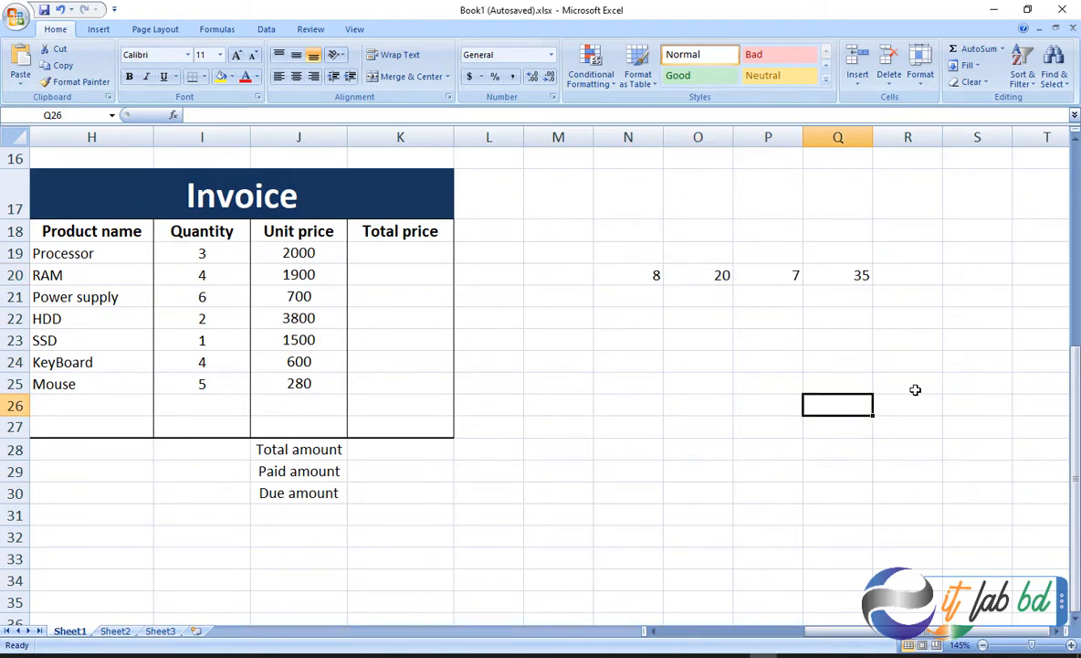
pyautogui.click(992, 225)
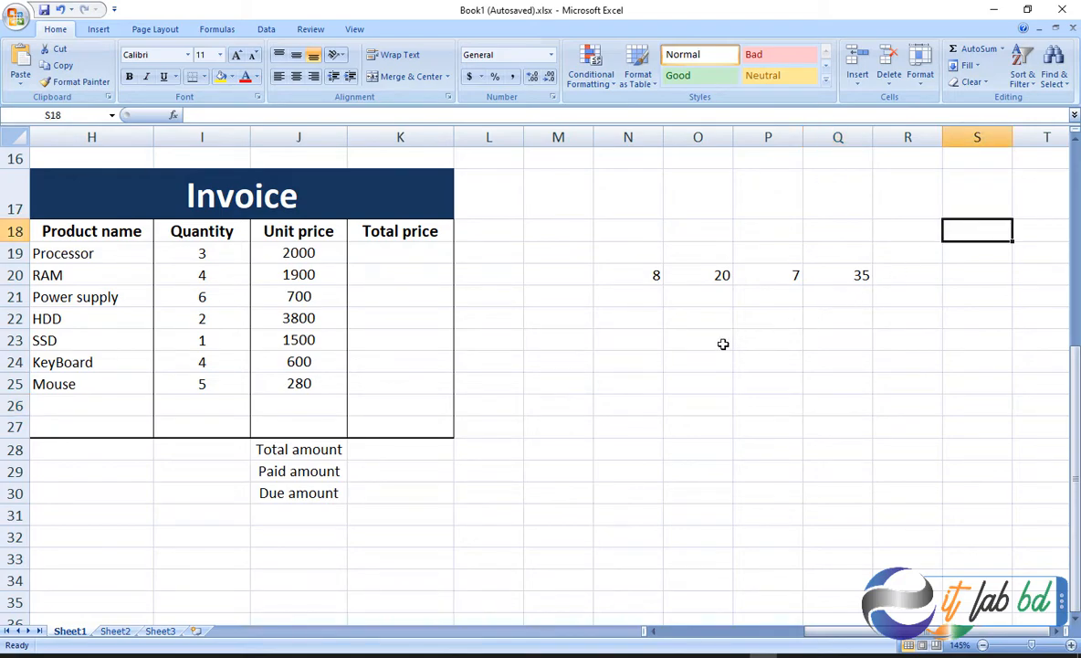
pyautogui.click(715, 344)
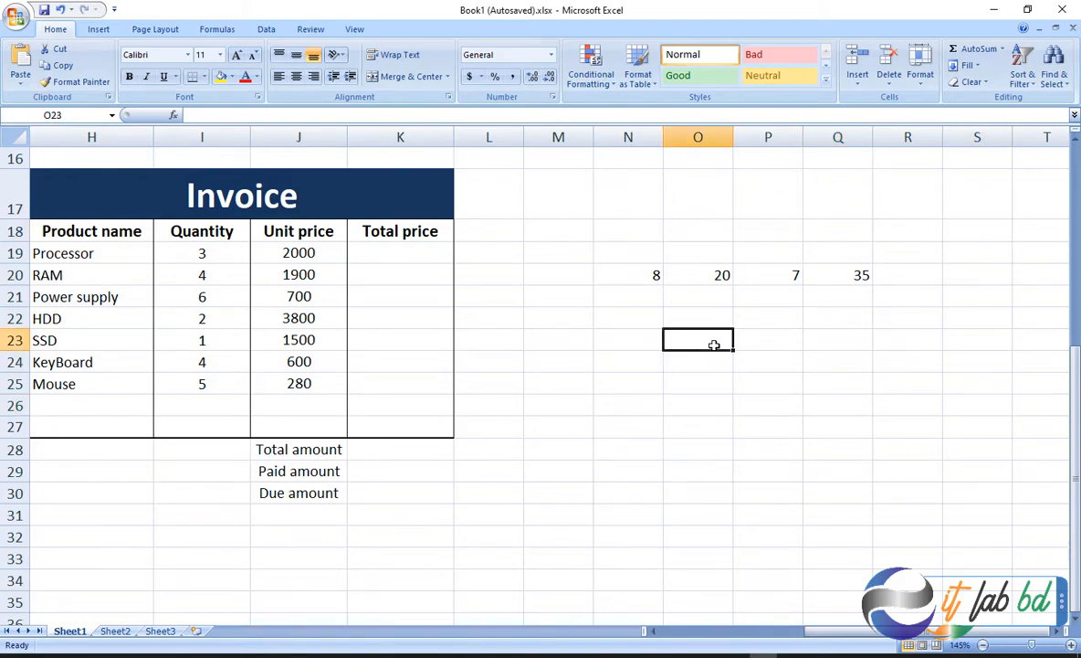
pyautogui.click(856, 274)
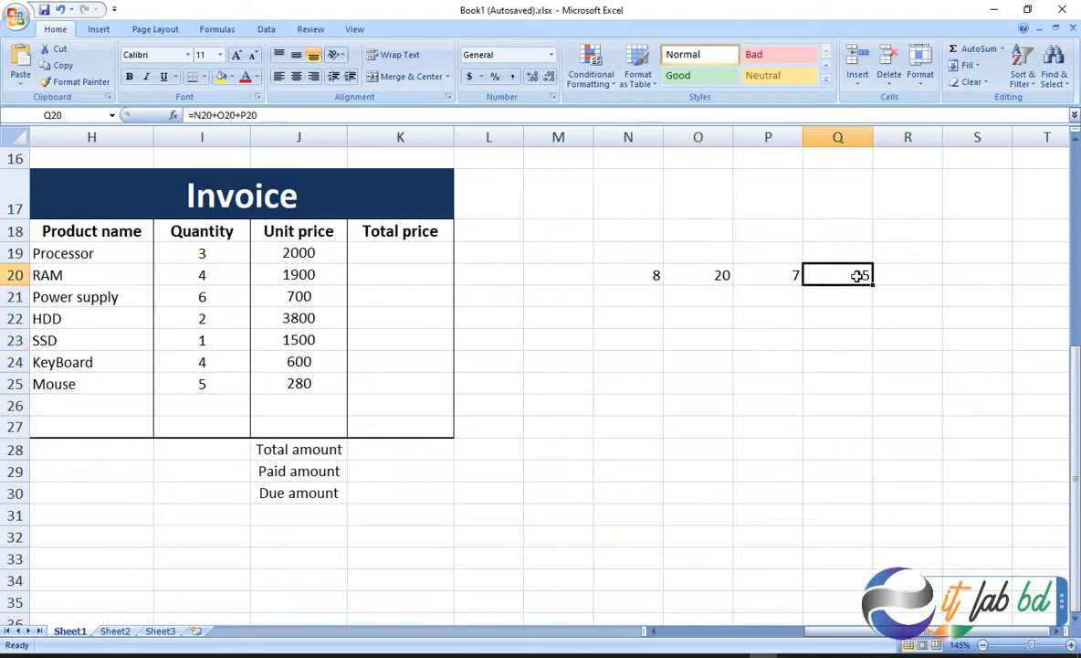
# Move the addition formula from cell Q20 to cell O23 and change the value in cell P20 to 10
pyautogui.moveTo(861, 267); pyautogui.dragTo(727, 344)
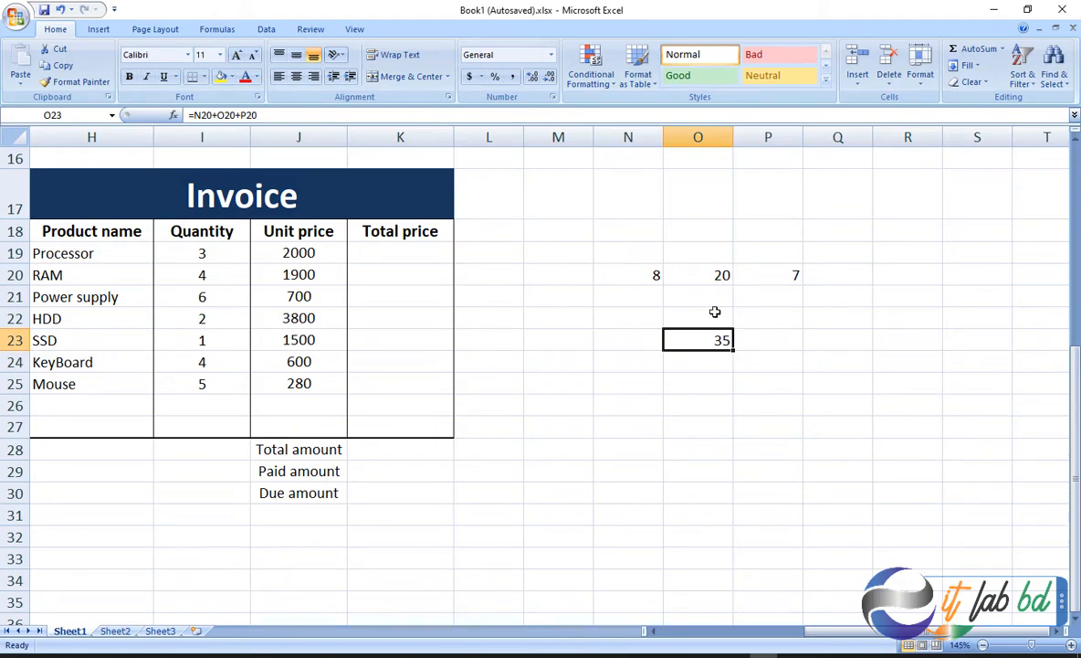
pyautogui.click(781, 272)
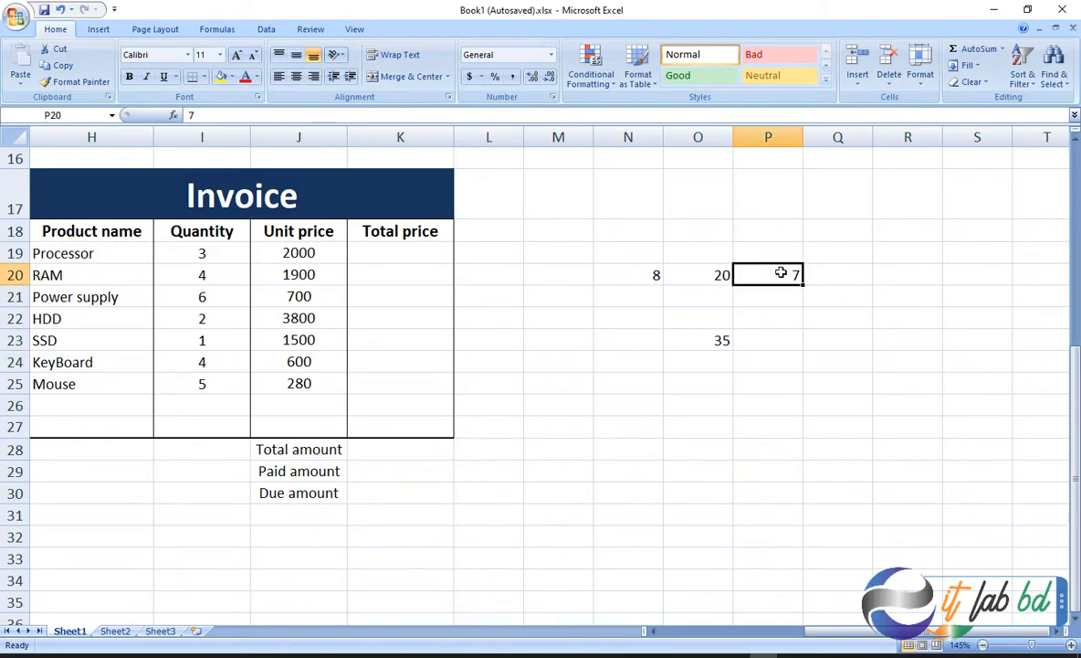
pyautogui.write('10')
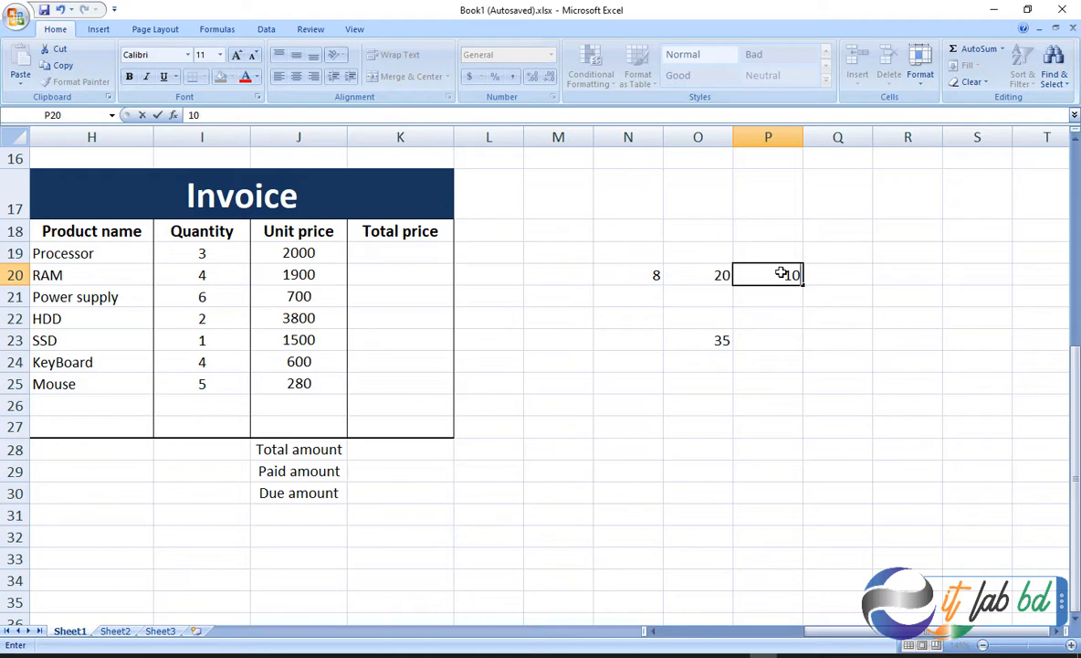
pyautogui.press('Return')
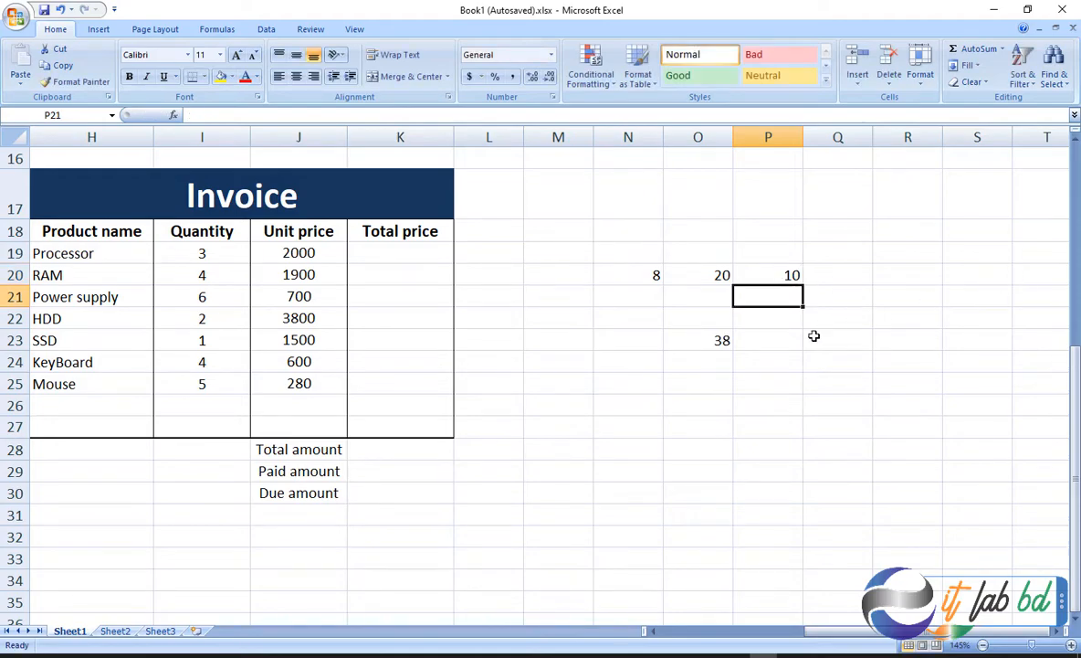
# Move the addition formula from cell O23 to cell R20, check it there and clear it
pyautogui.click(706, 343)
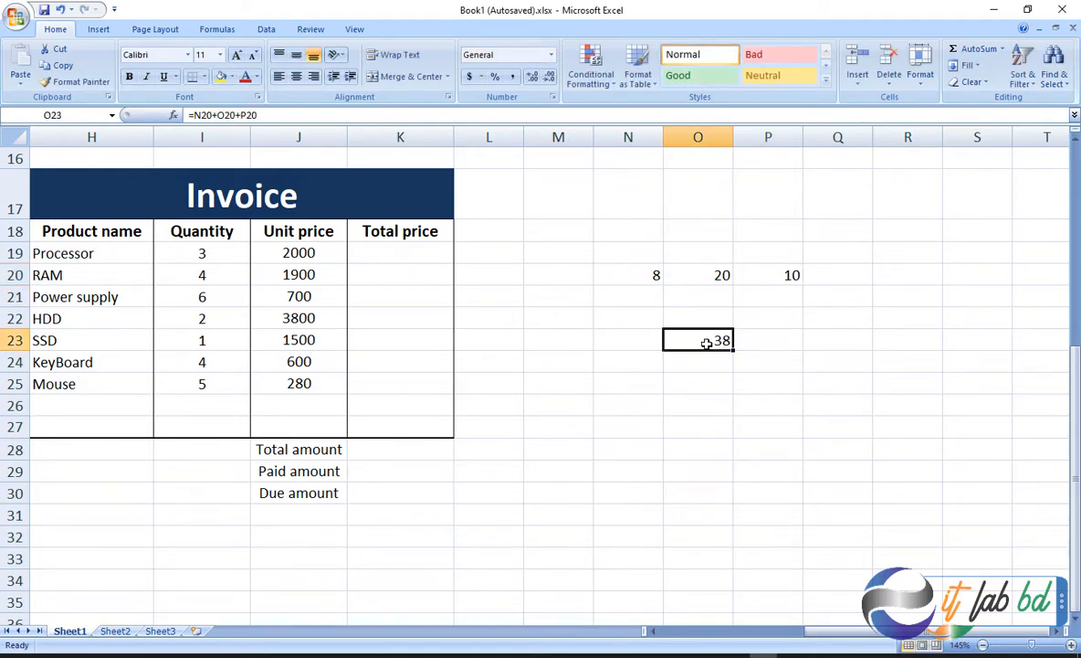
pyautogui.moveTo(702, 332); pyautogui.dragTo(913, 278)
pyautogui.click(946, 317)
pyautogui.click(916, 275)
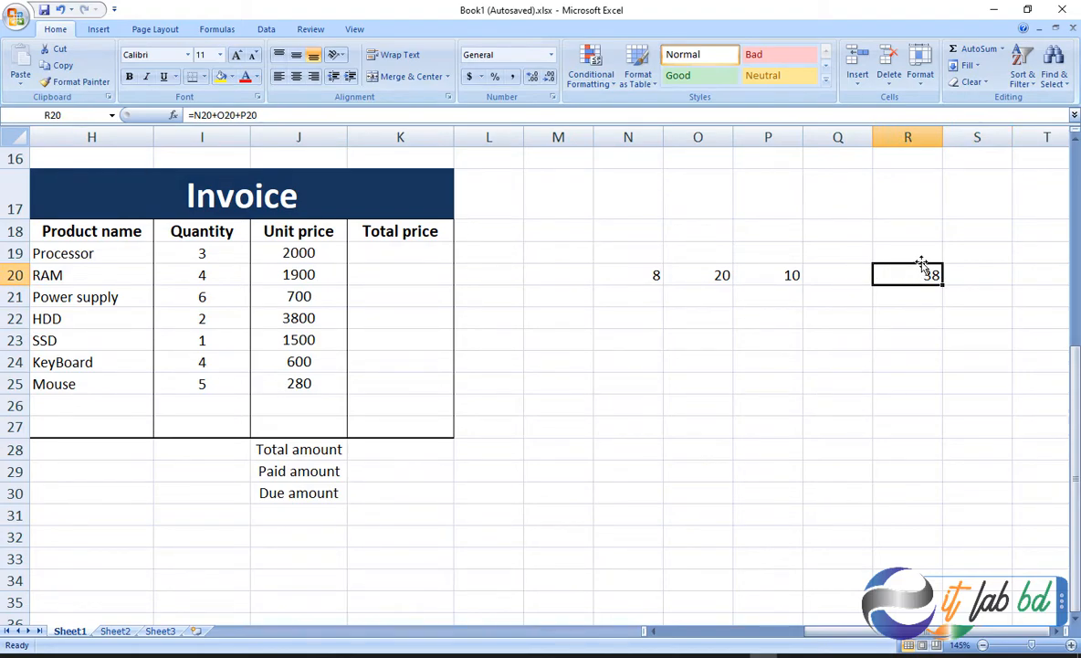
pyautogui.press('Delete')
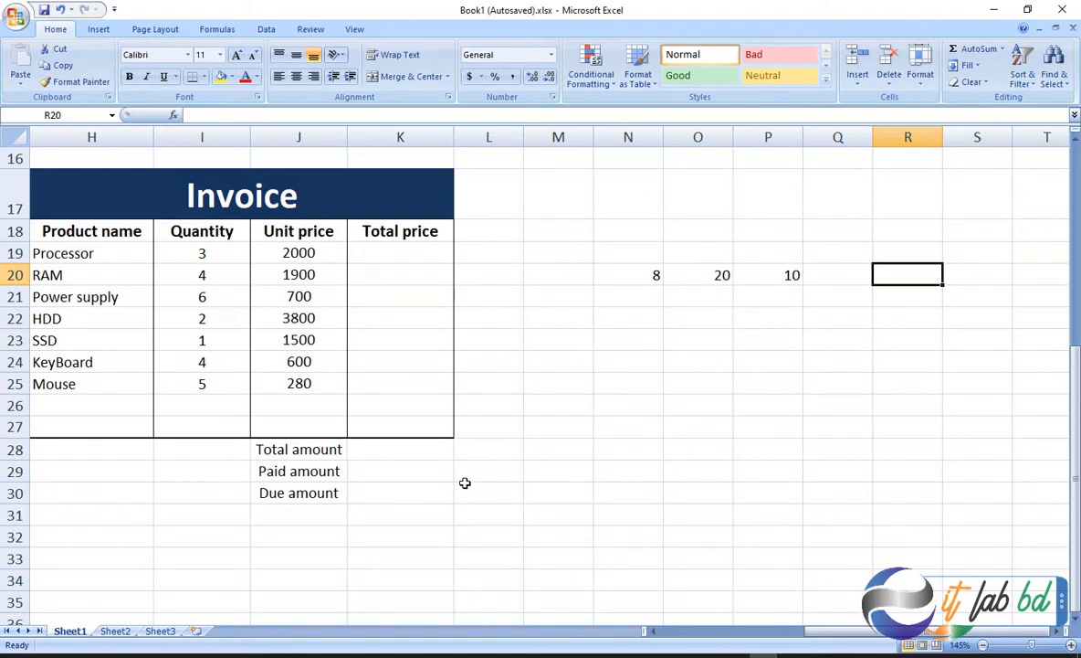
# Enter the addition formula =N20+O20+P20 in cell N26 by referencing the three number cells
pyautogui.click(632, 407)
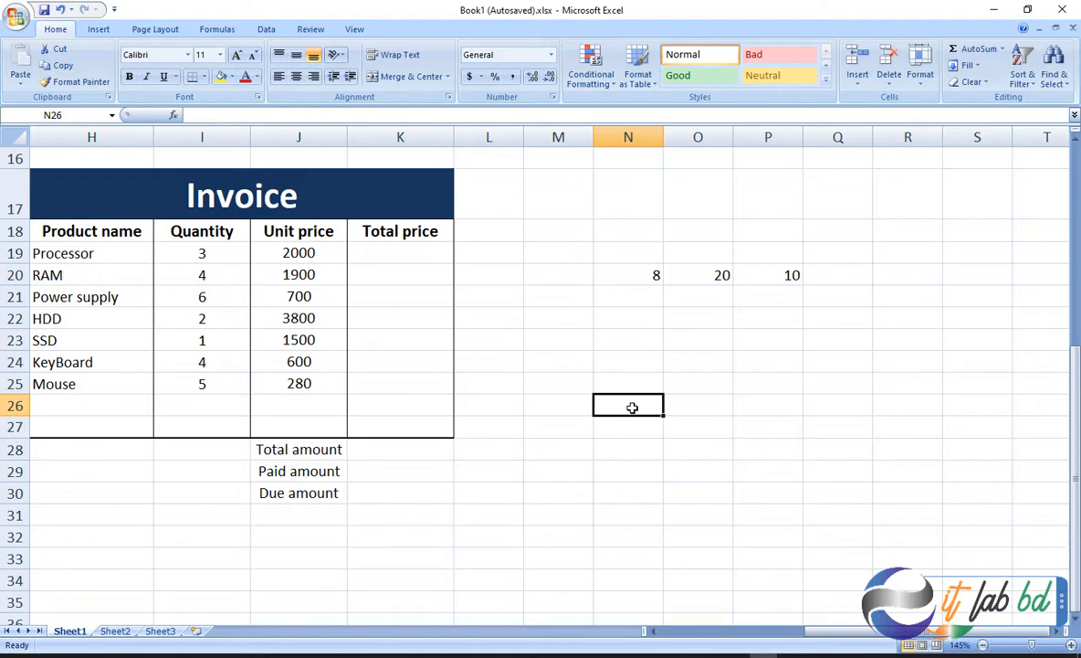
pyautogui.write('=')
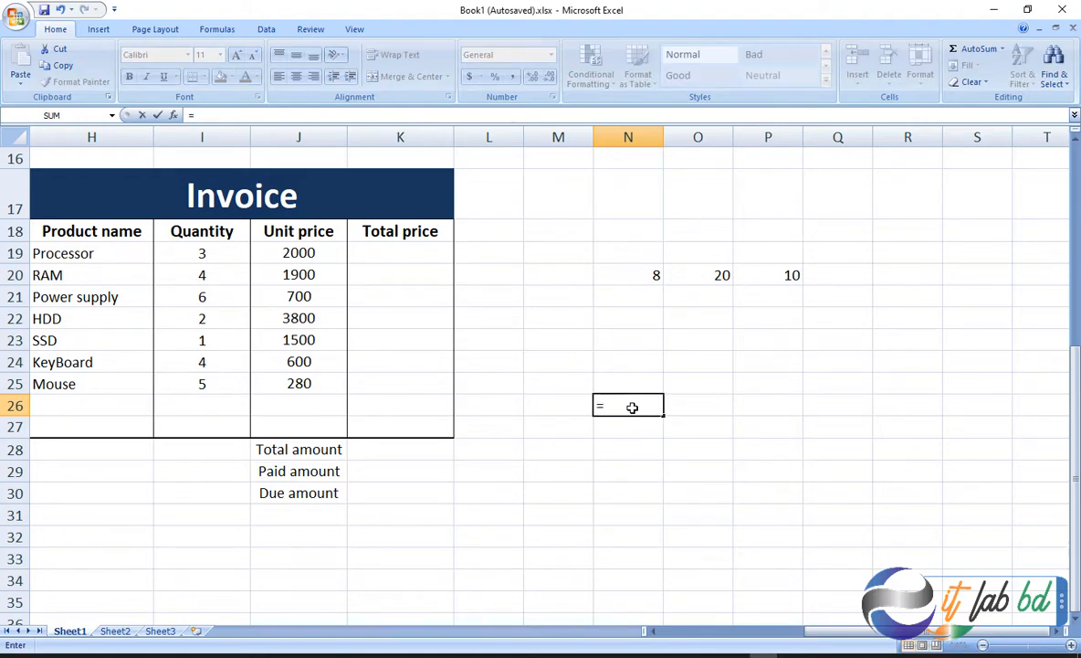
pyautogui.click(640, 279)
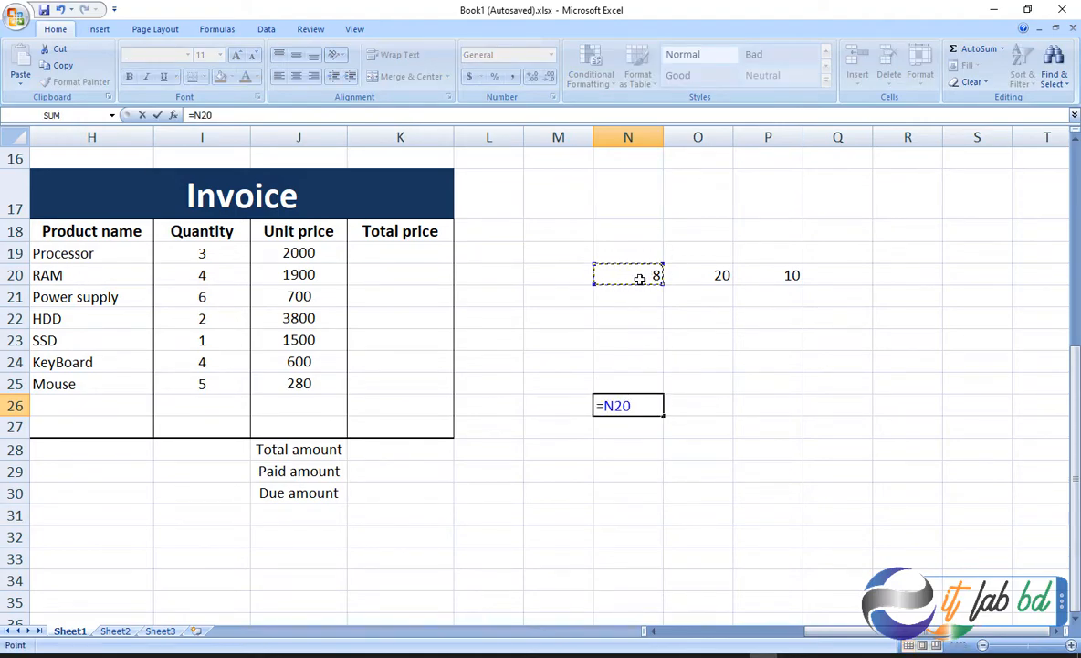
pyautogui.write('+')
pyautogui.click(695, 275)
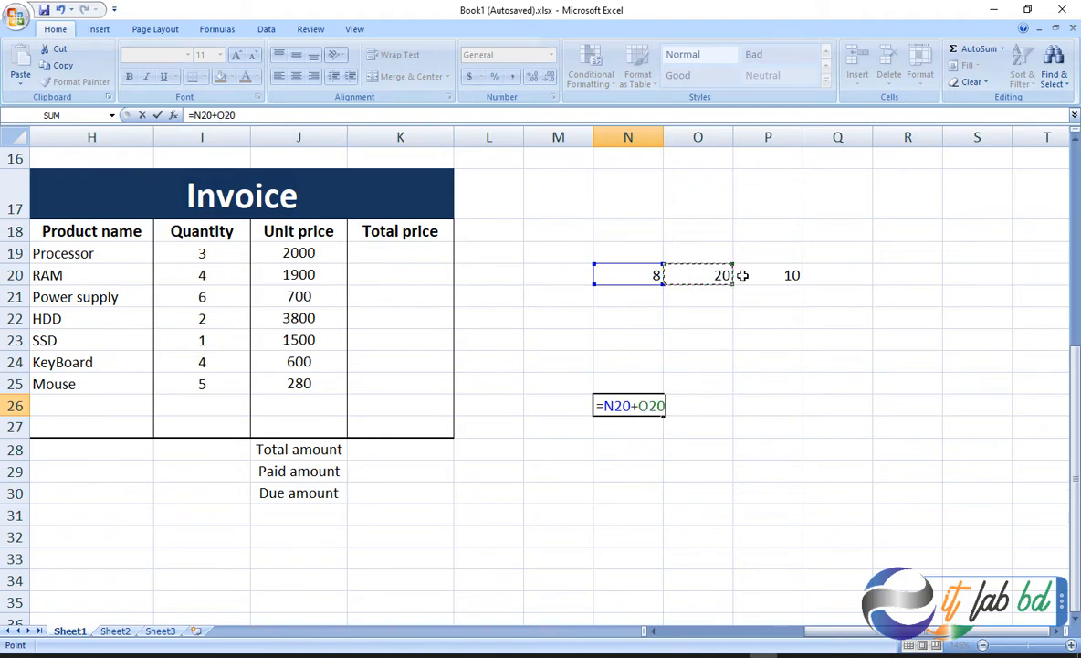
pyautogui.write('+')
pyautogui.click(767, 274)
pyautogui.press('Return')
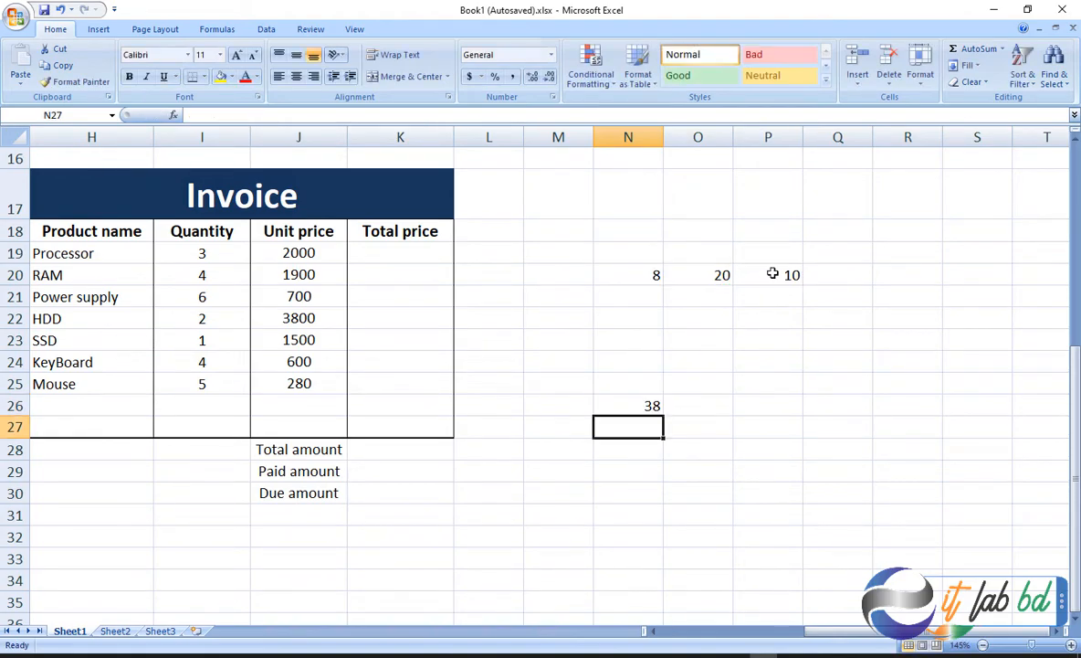
# Clear the addition formula from cell N26 and the number from cell N20
pyautogui.click(639, 402)
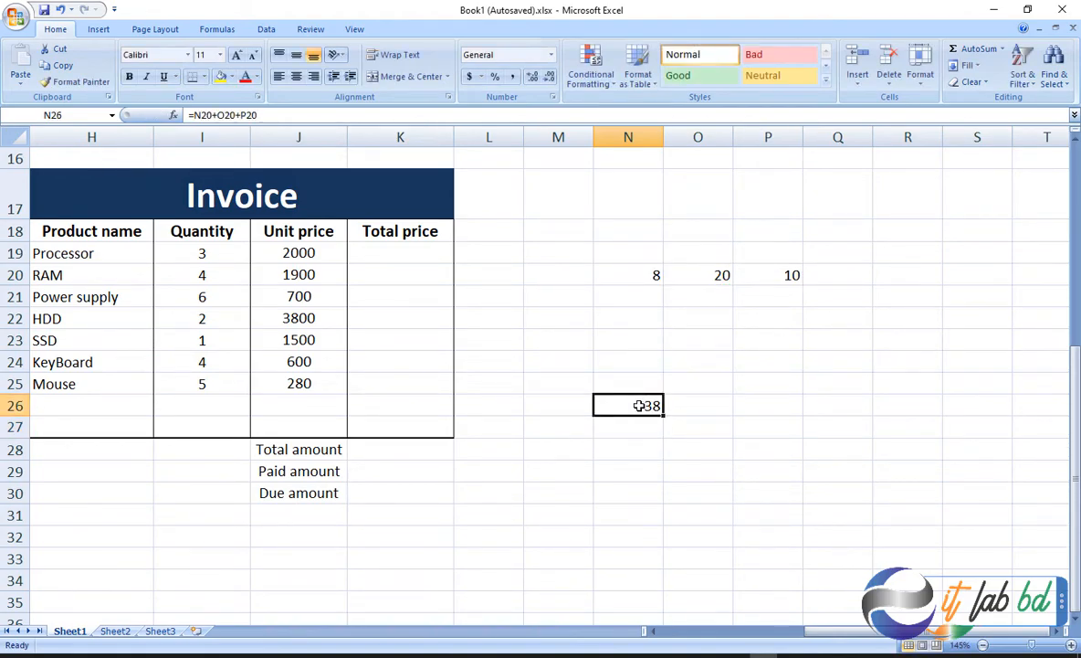
pyautogui.press('Delete')
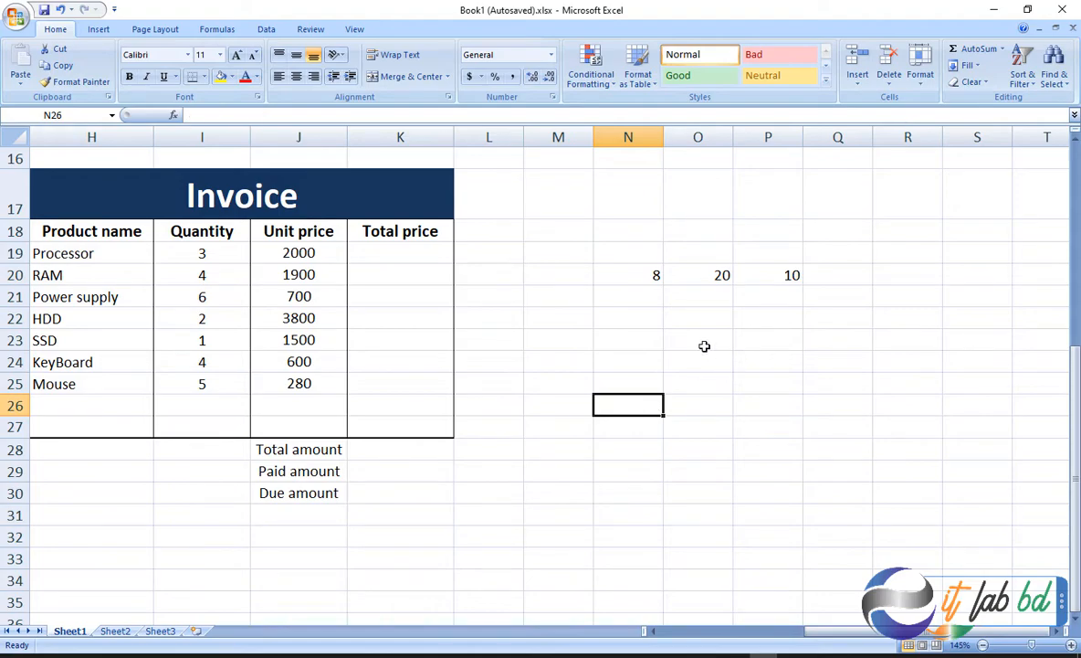
pyautogui.click(645, 274)
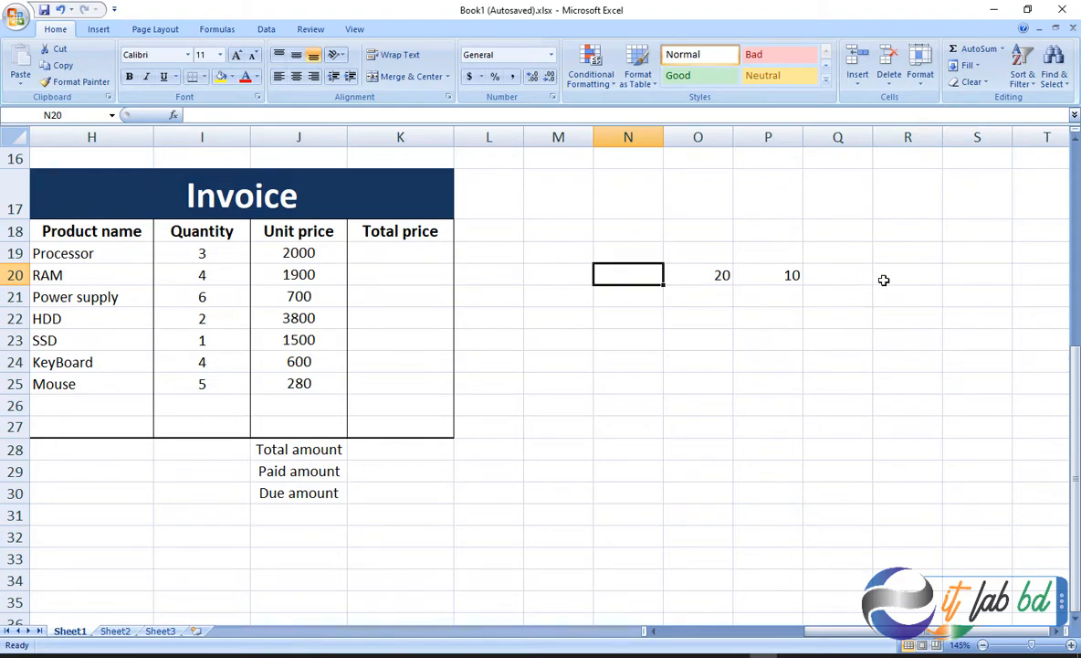
# Enter the subtraction formula =O20-P20 in cell Q21 by referencing the two number cells
pyautogui.click(833, 298)
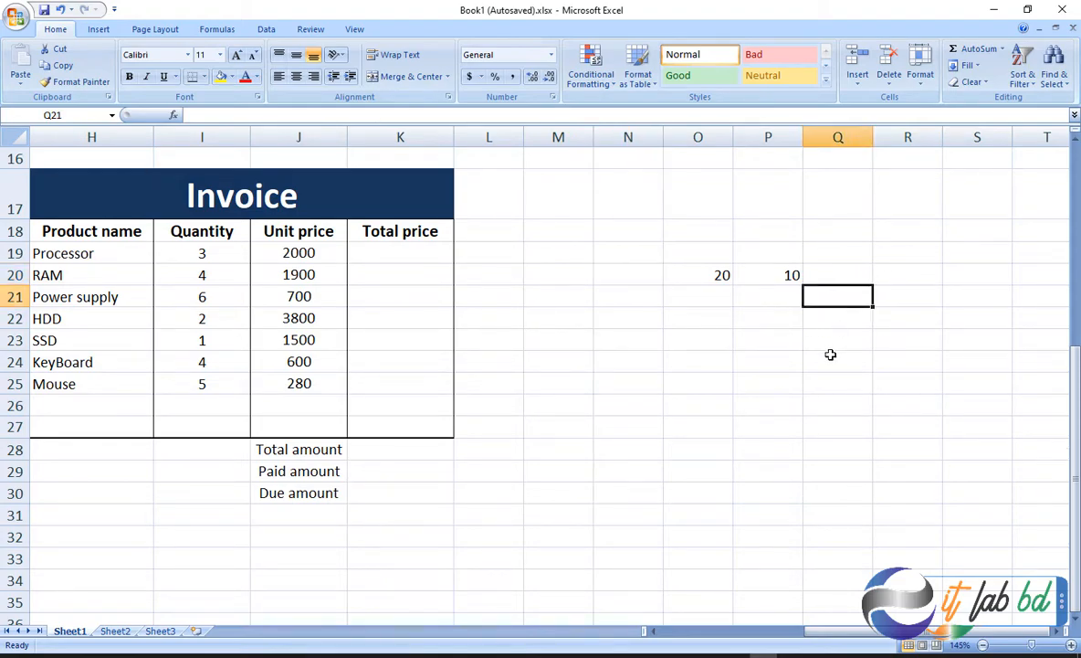
pyautogui.write('=')
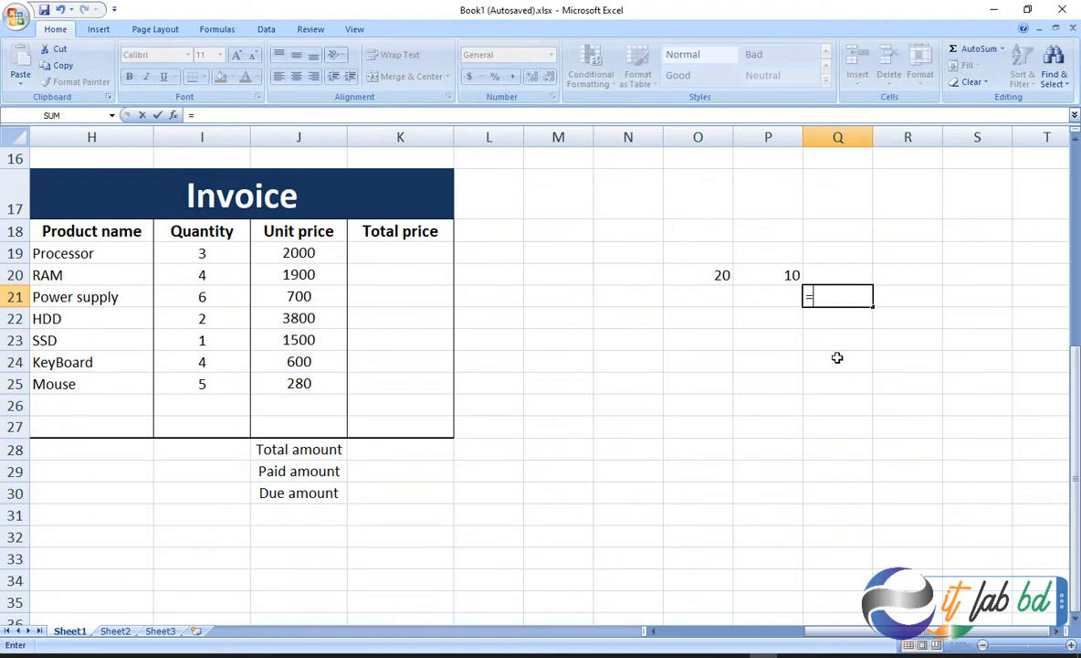
pyautogui.click(704, 274)
pyautogui.write('-')
pyautogui.click(779, 273)
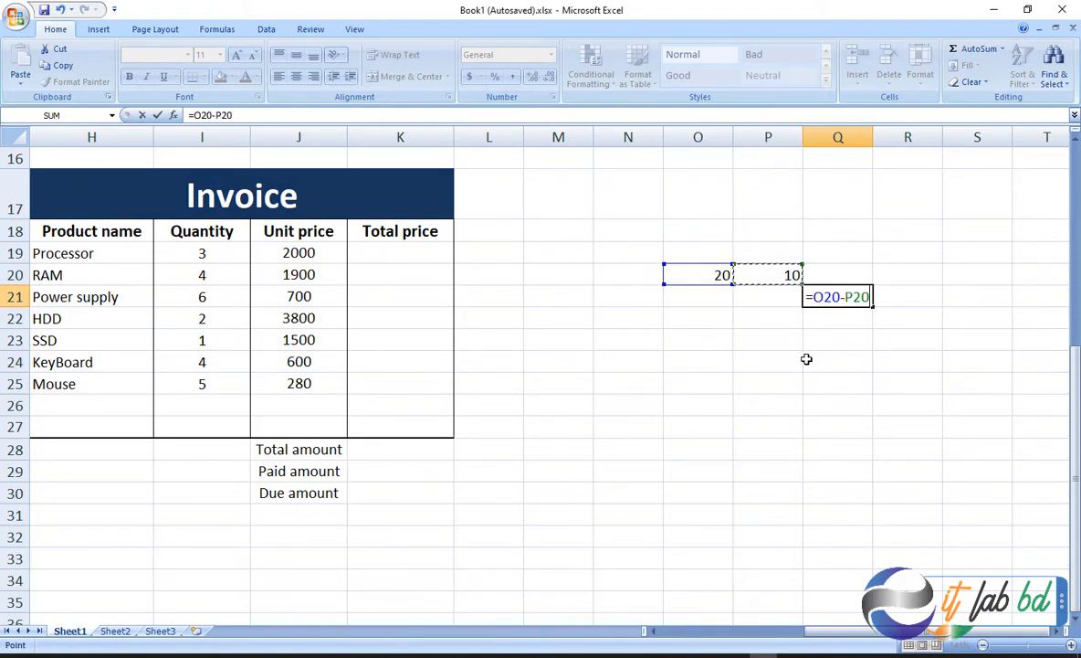
pyautogui.press('Return')
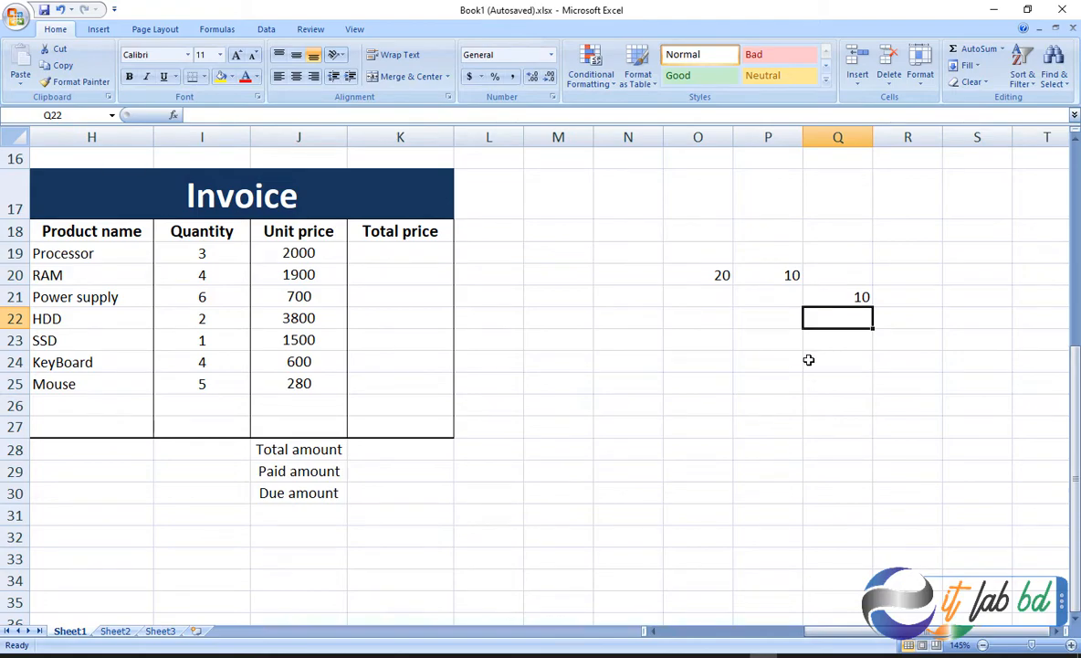
# Change the value in cell P20 to 50
pyautogui.click(776, 275)
pyautogui.write('5')
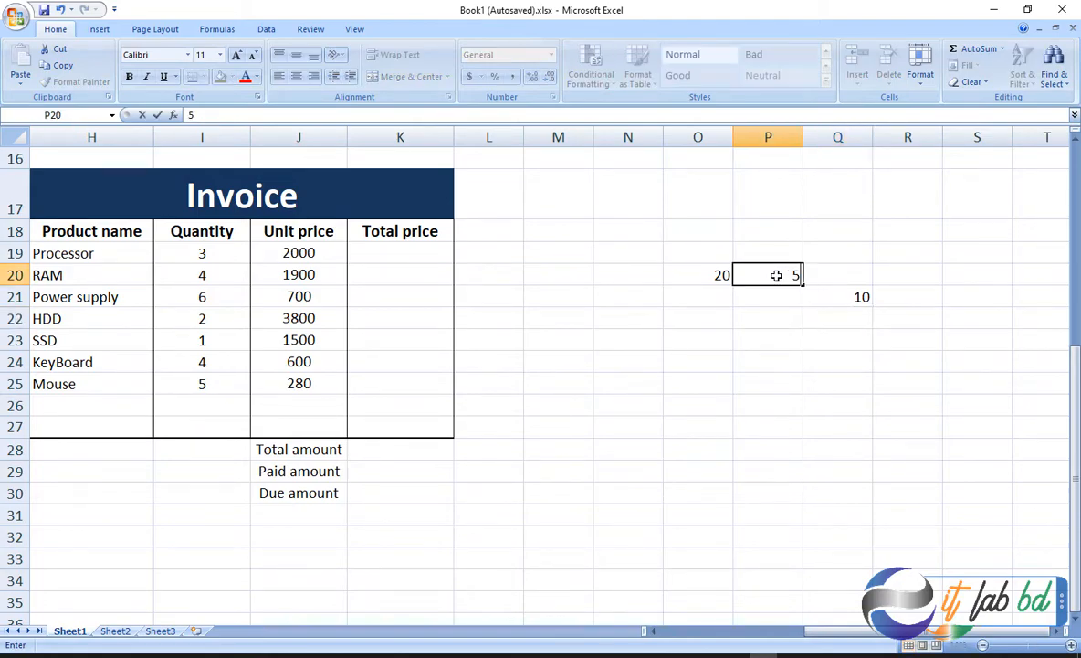
pyautogui.press('Return')
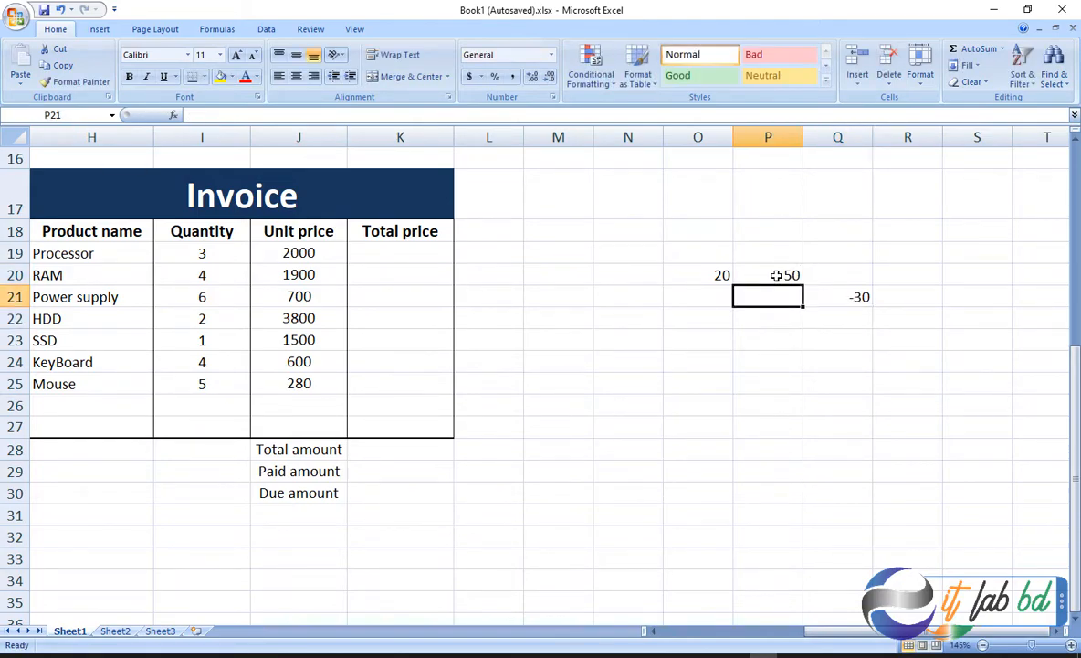
# Clear the subtraction formula from cell Q21, and enter 30 in cell Q20 and 52 in cell R20
pyautogui.click(846, 305)
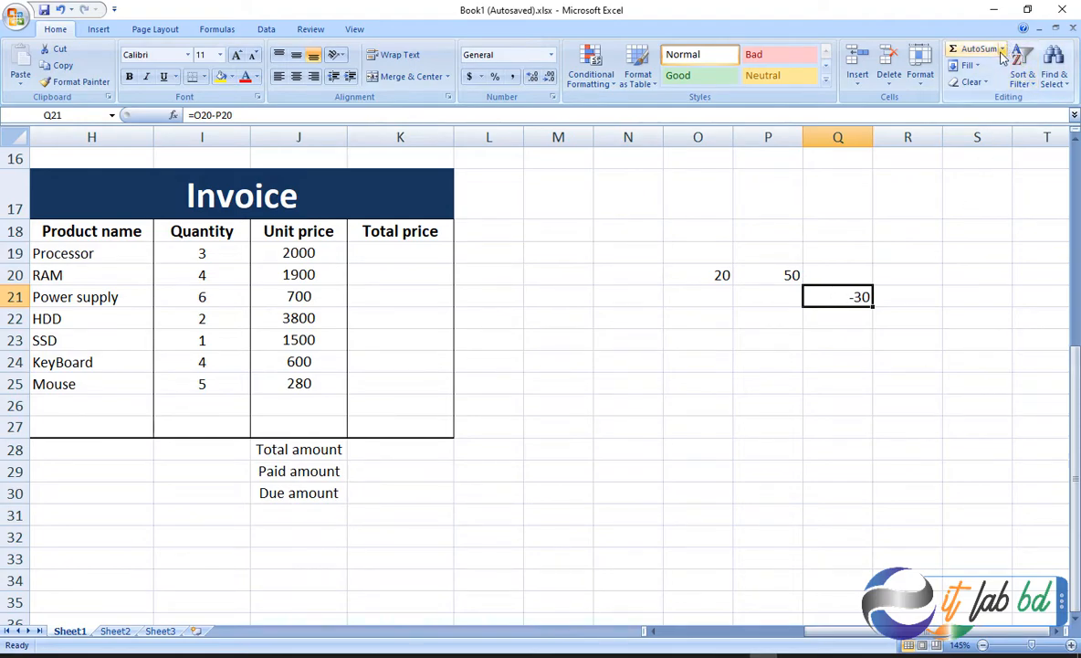
pyautogui.press('Delete')
pyautogui.click(855, 266)
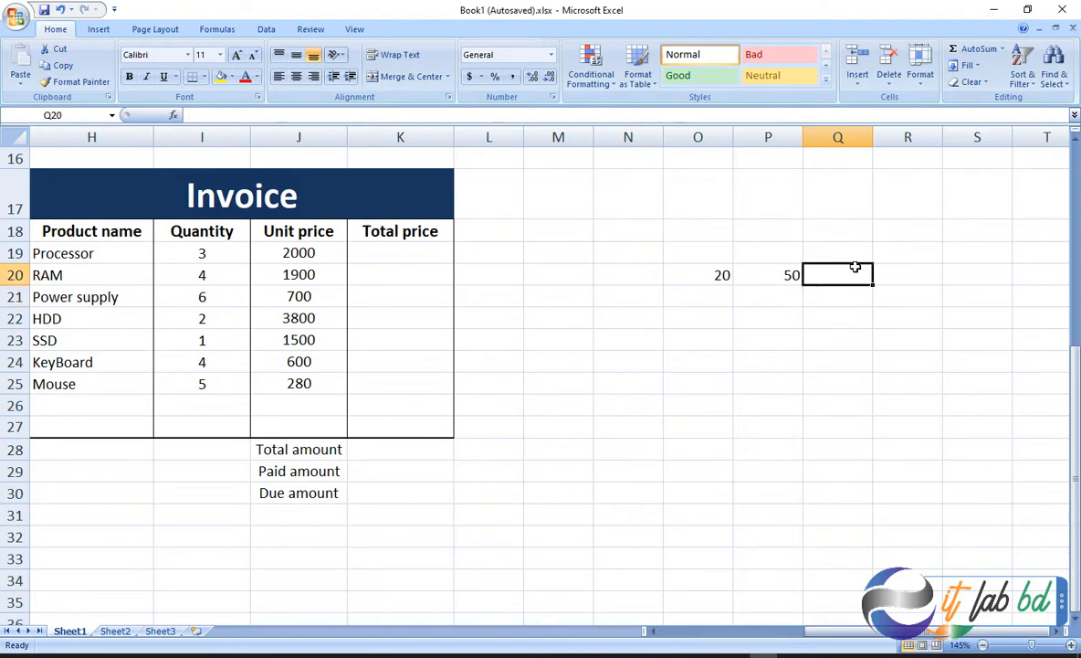
pyautogui.write('20')
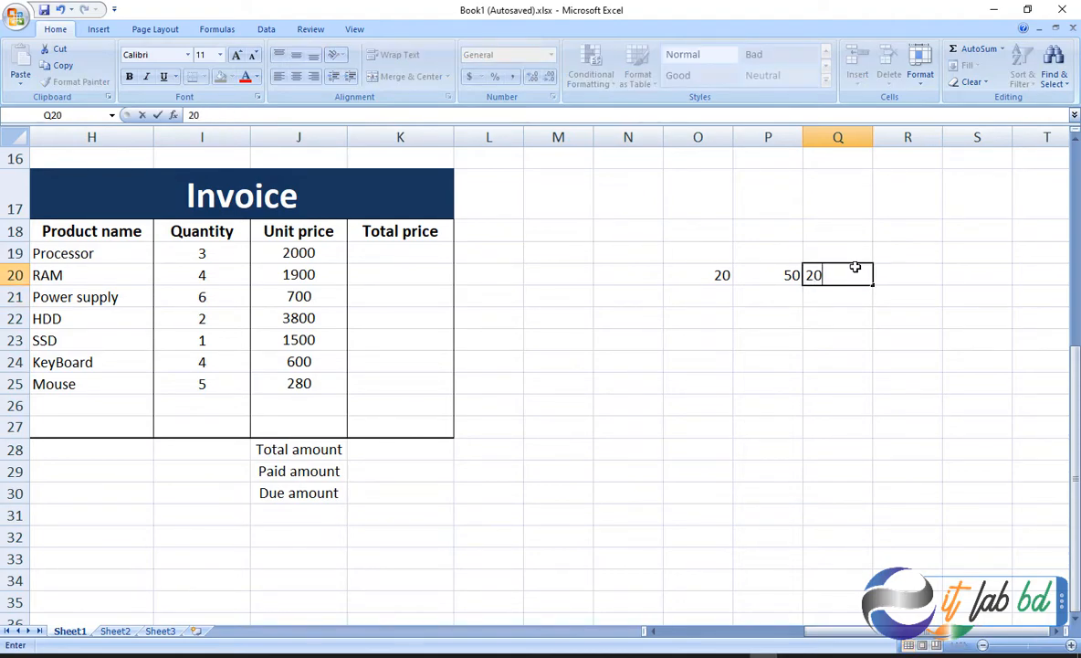
pyautogui.press('BackSpace')
pyautogui.press('BackSpace')
pyautogui.write('30')
pyautogui.press('Tab')
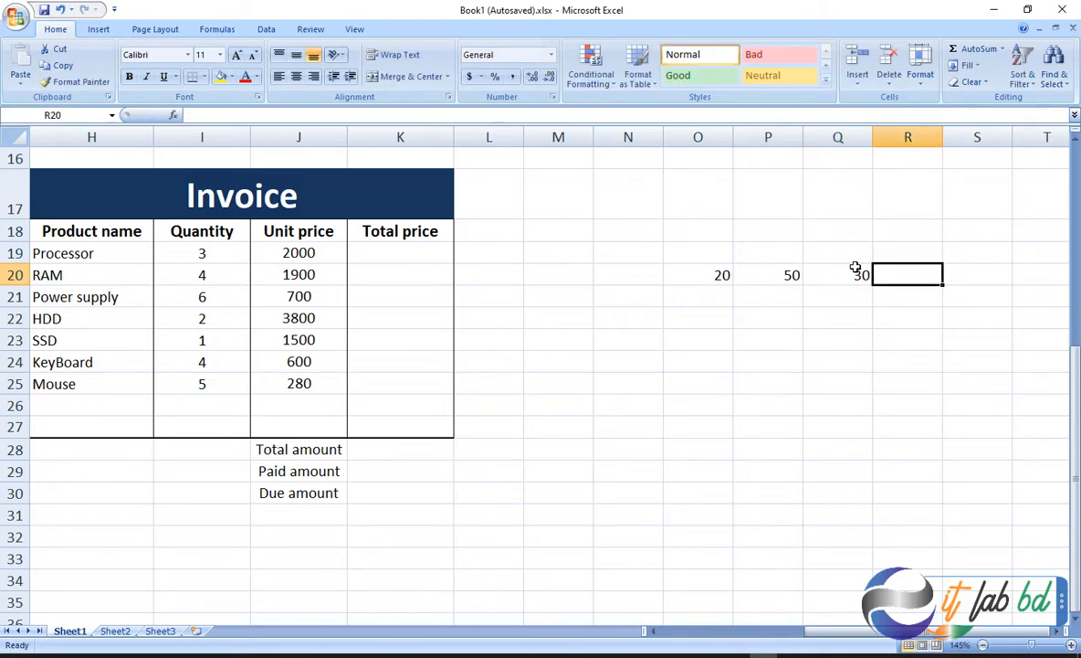
pyautogui.write('52')
pyautogui.click(970, 275)
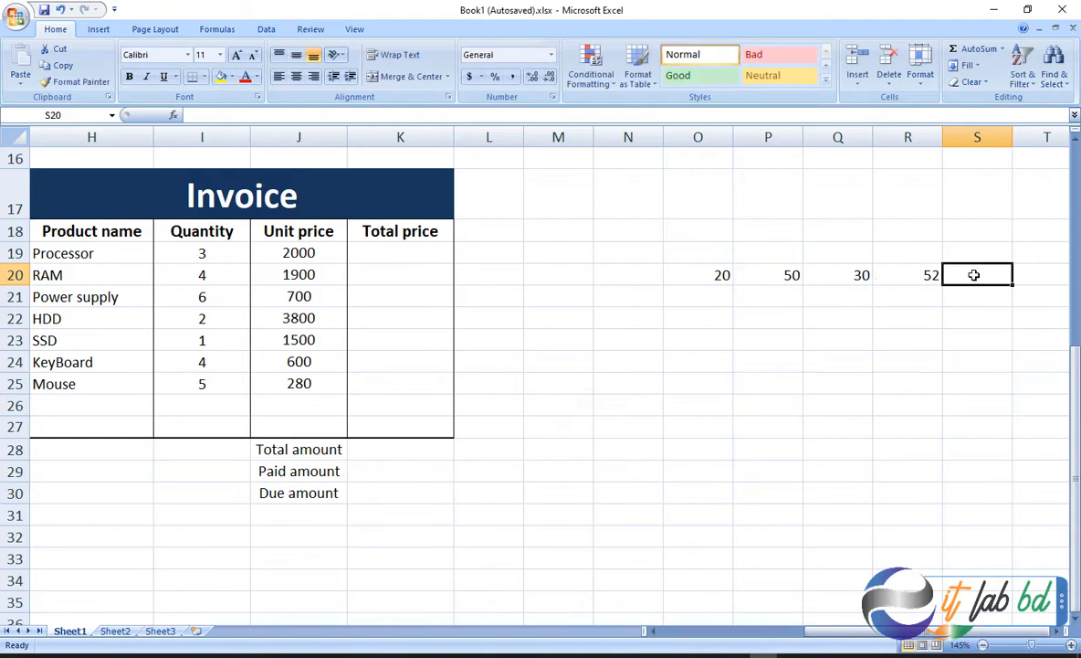
# Insert the average of the range O20:R20 in cell S20 with the AutoSum Average function
pyautogui.click(1003, 50)
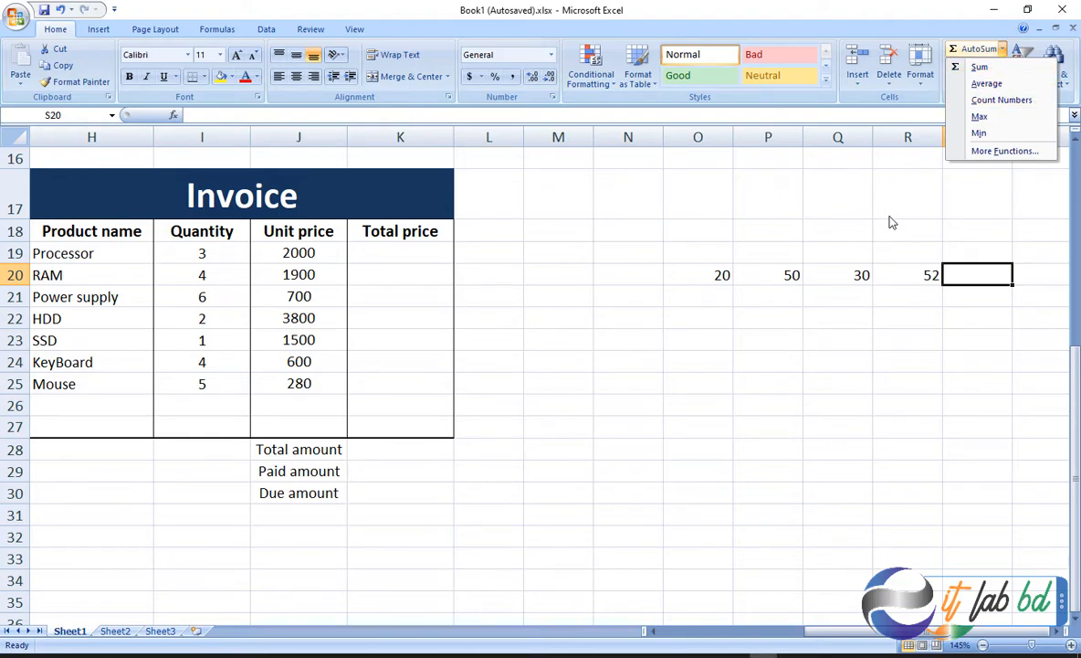
pyautogui.click(699, 274)
pyautogui.click(697, 274)
pyautogui.moveTo(698, 274); pyautogui.dragTo(896, 273)
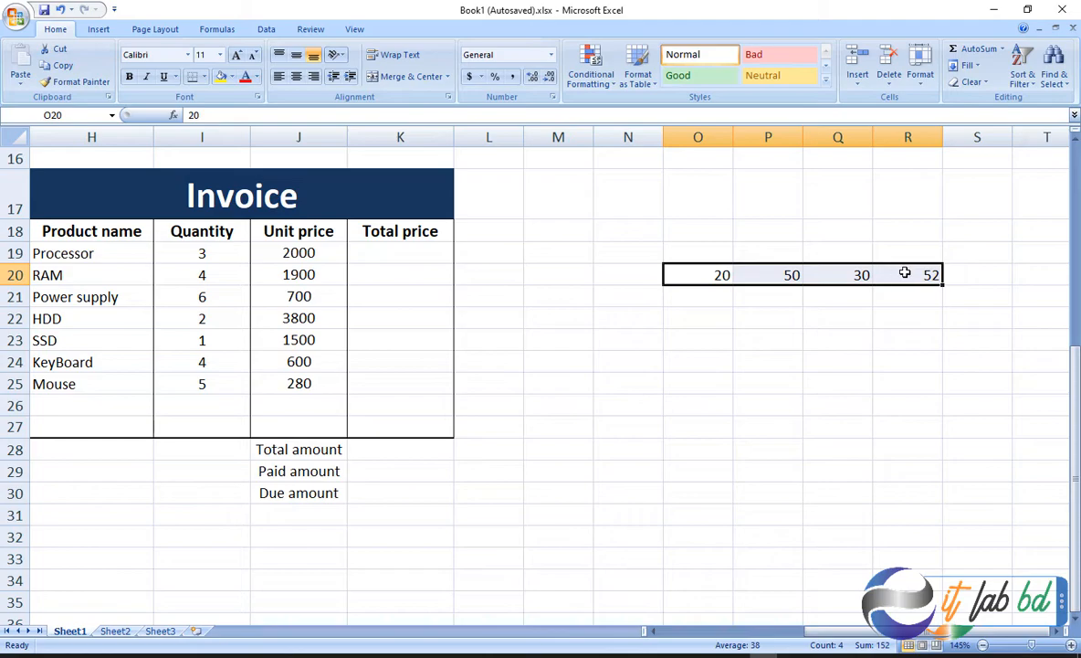
pyautogui.click(1002, 49)
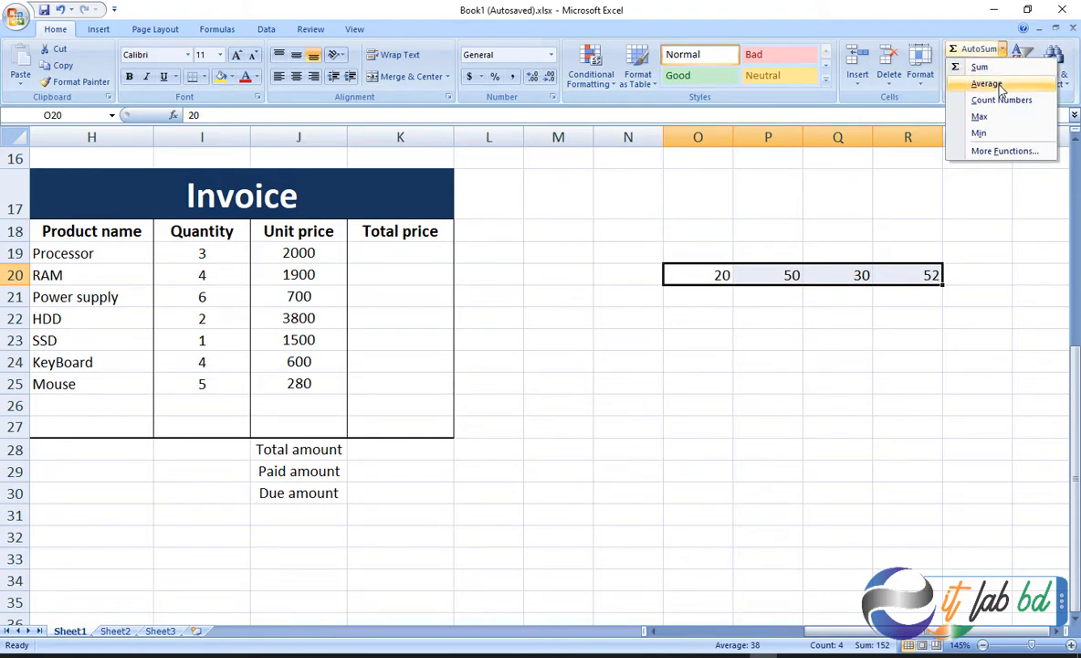
pyautogui.click(1002, 85)
pyautogui.click(1000, 274)
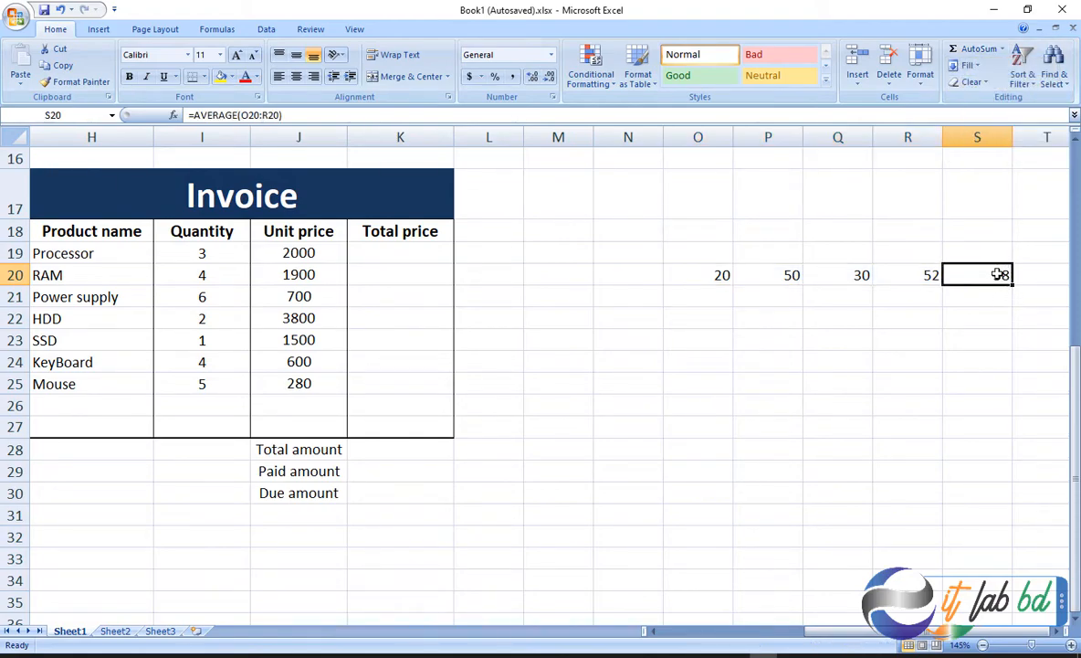
# Review the averaged range O20:R20 and clear the average formula from cell S20
pyautogui.moveTo(719, 275); pyautogui.dragTo(929, 274)
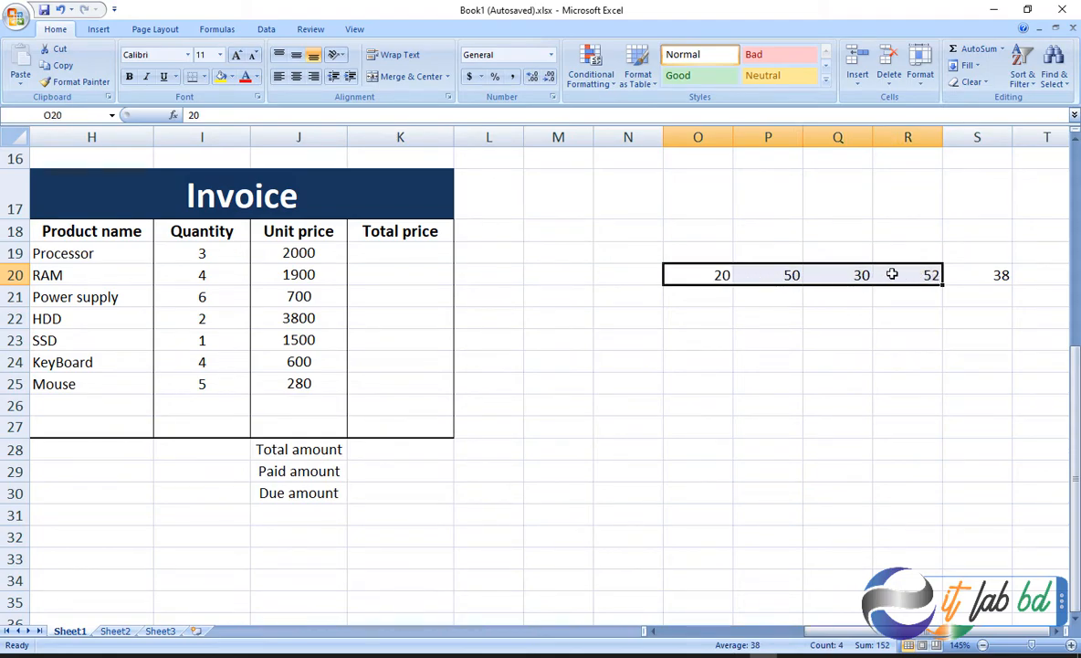
pyautogui.click(997, 274)
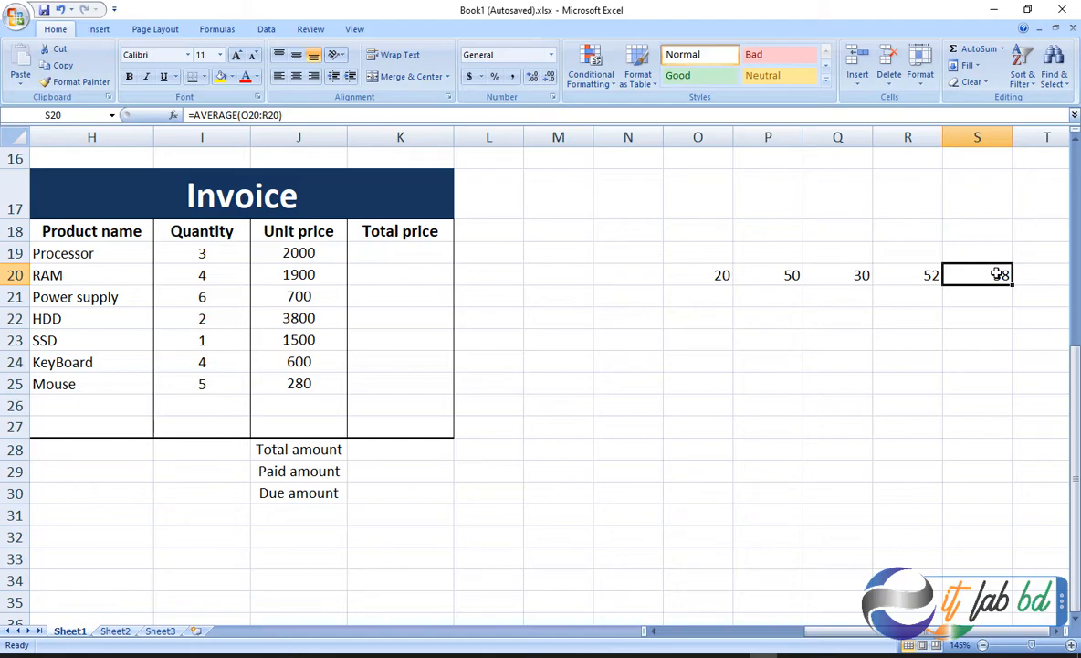
pyautogui.press('Delete')
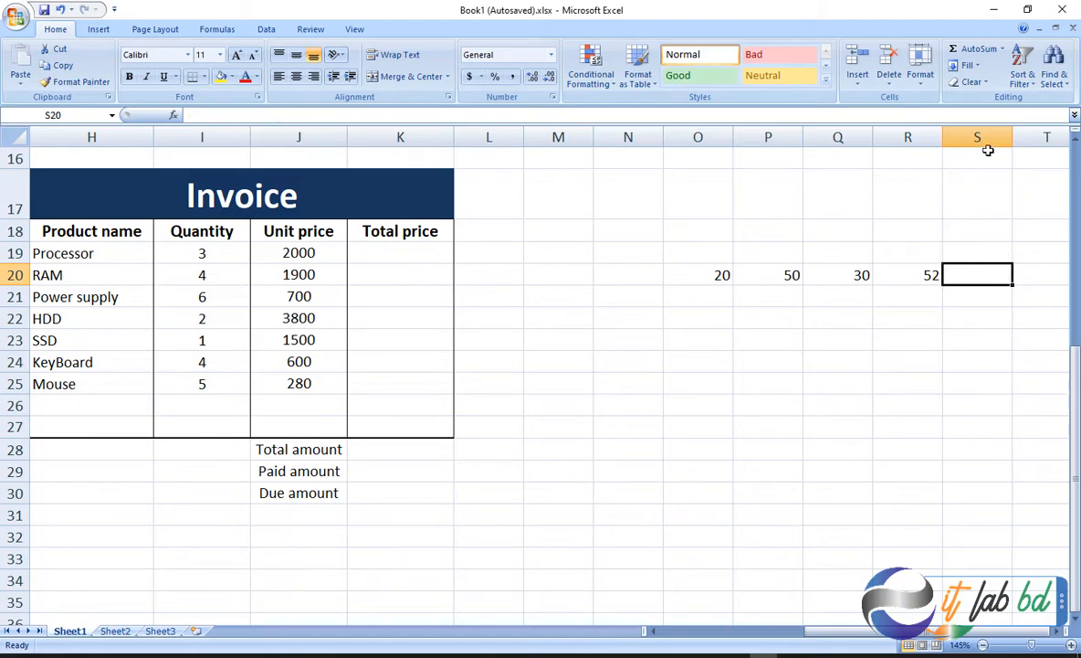
# Count the numbers in the range O20:R20 into cell S20 with the AutoSum Count Numbers function
pyautogui.moveTo(726, 275); pyautogui.dragTo(893, 280)
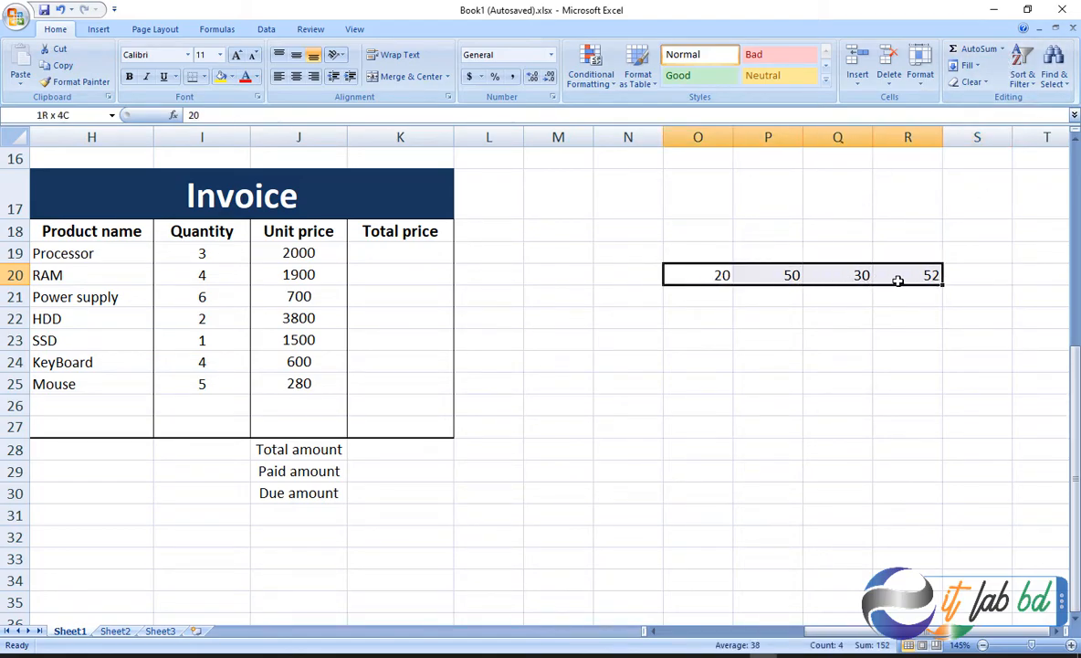
pyautogui.click(1002, 48)
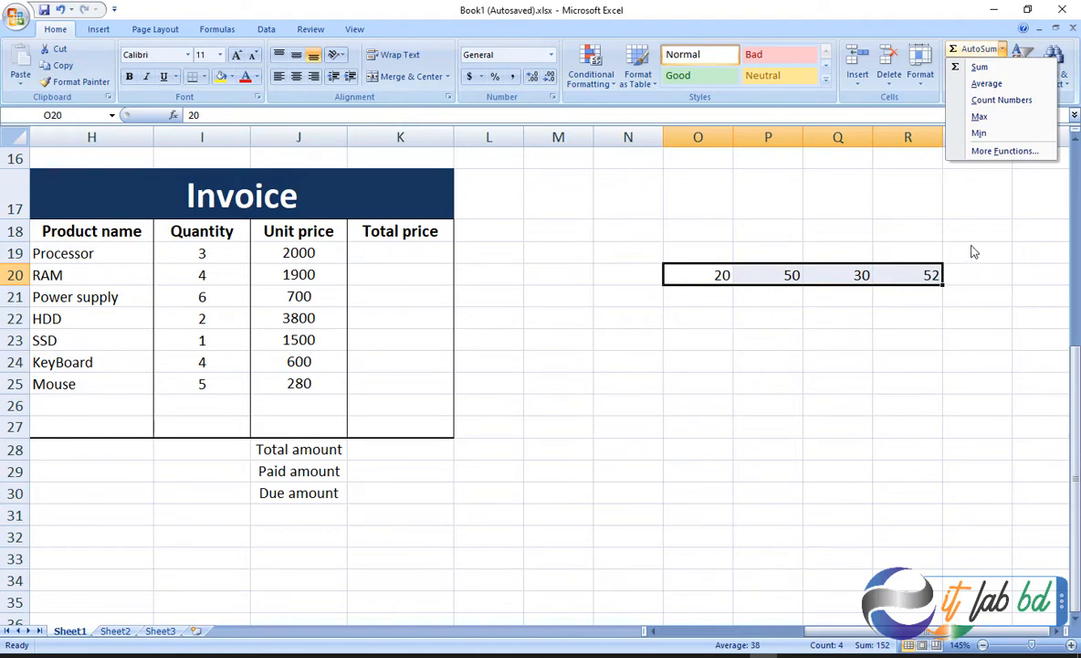
pyautogui.click(995, 100)
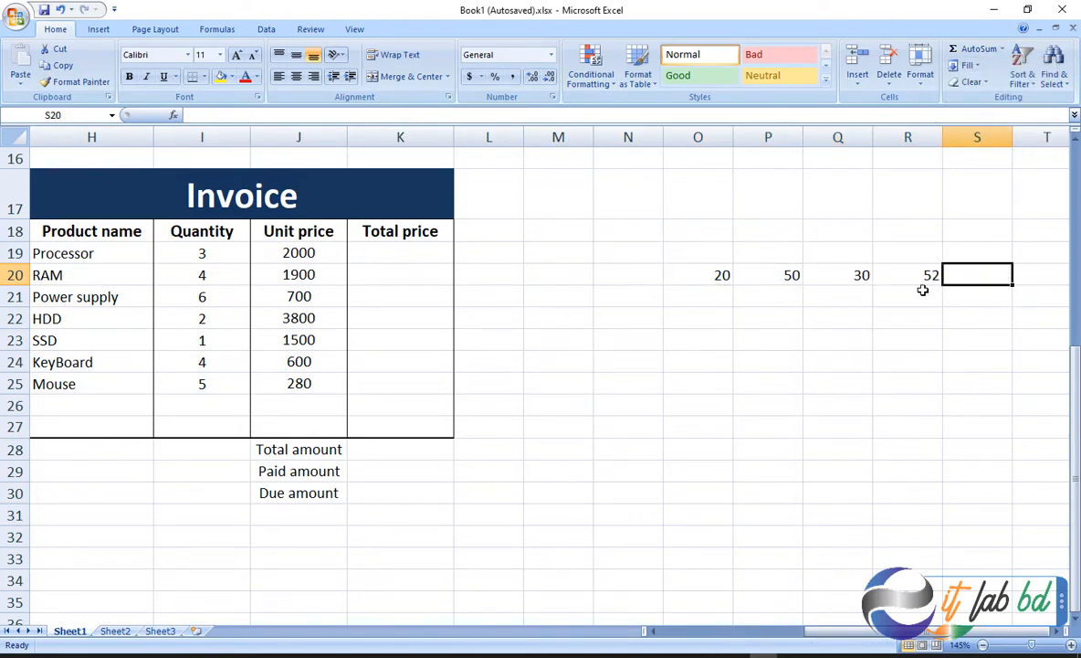
# Insert the maximum of the range O20:R20 in cell S20 with the AutoSum Max function
pyautogui.moveTo(699, 276); pyautogui.dragTo(910, 276)
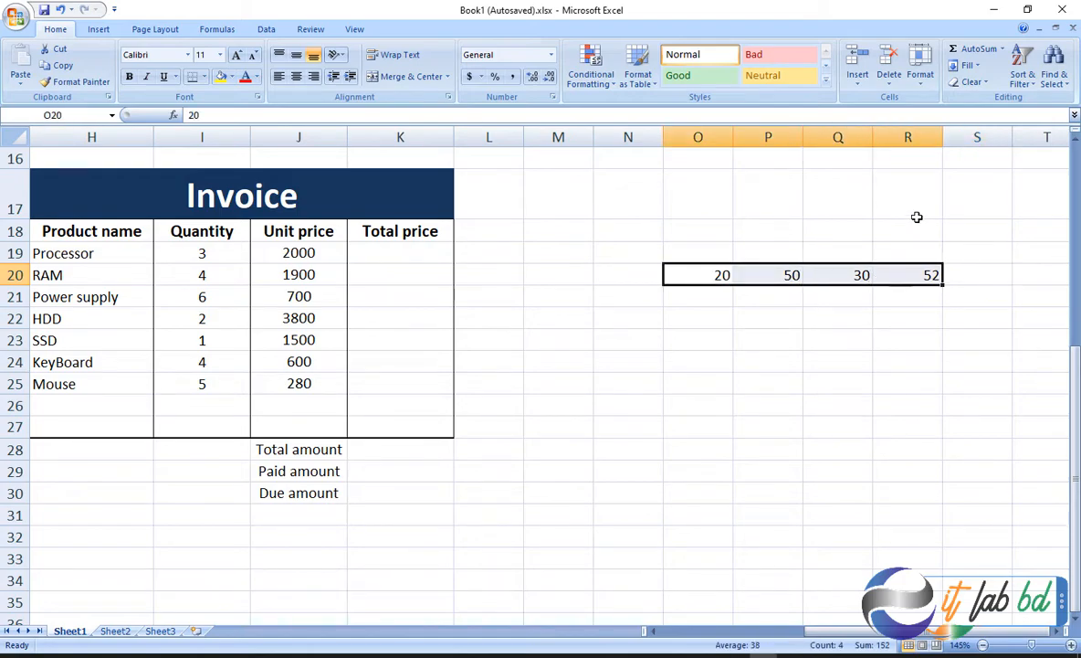
pyautogui.click(1002, 48)
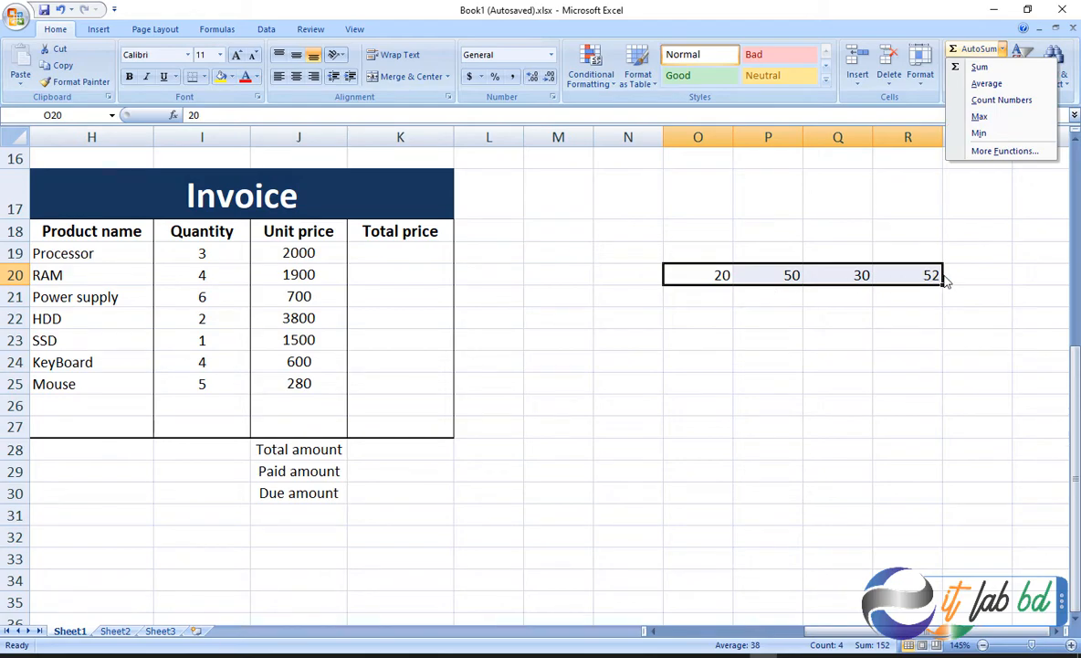
pyautogui.click(979, 116)
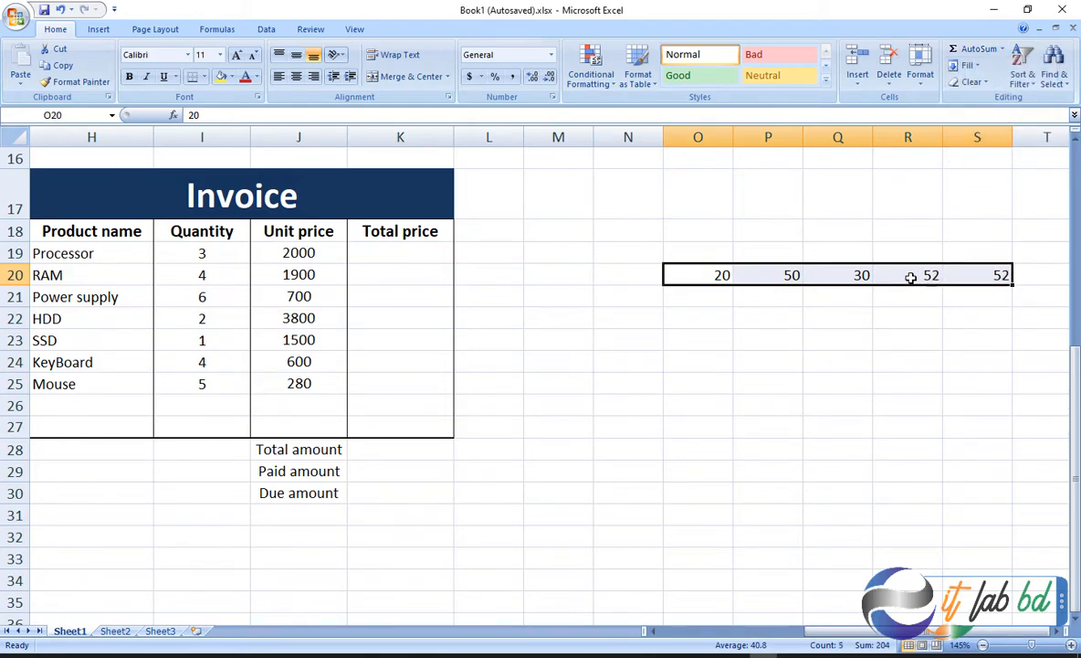
# Insert the minimum of the range O20:R20 in cell T20 with the AutoSum Min function
pyautogui.moveTo(715, 278); pyautogui.dragTo(897, 274)
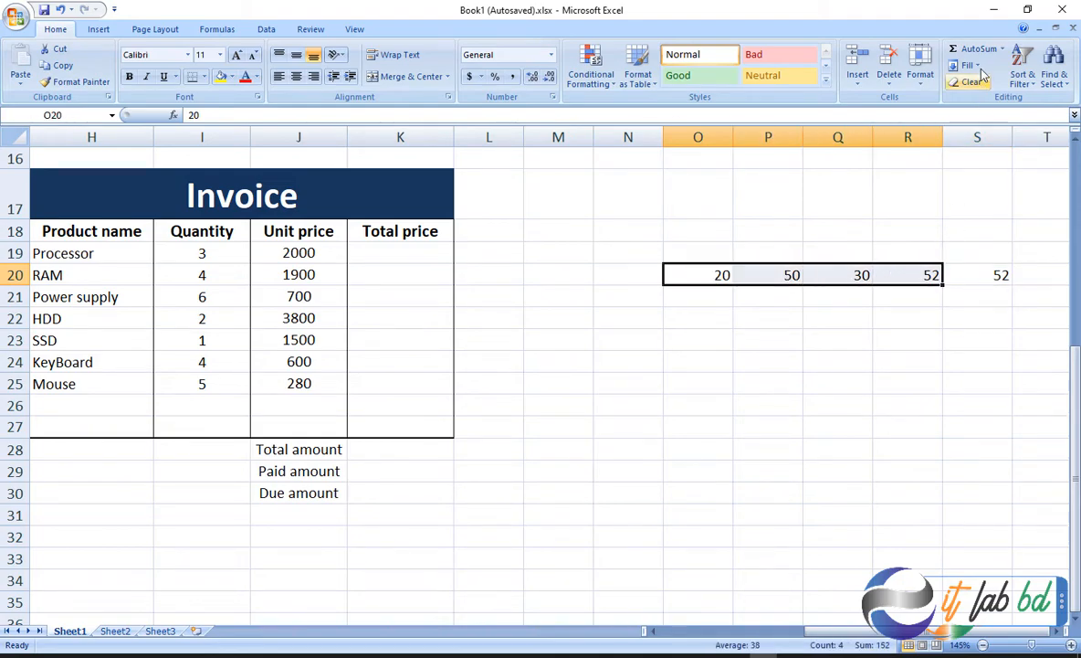
pyautogui.click(1002, 48)
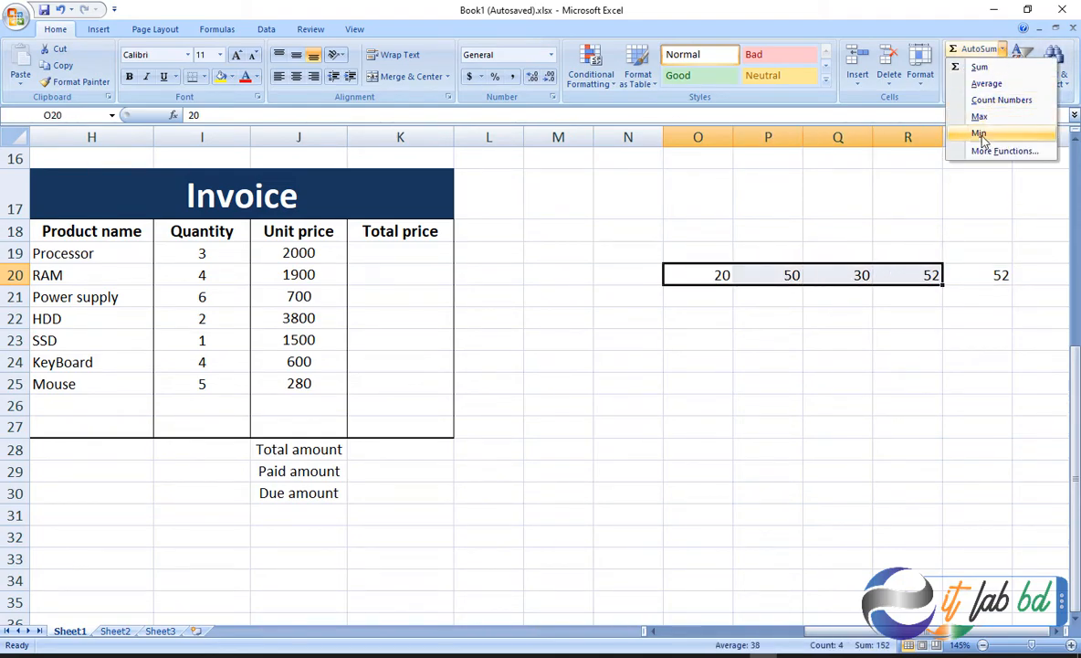
pyautogui.click(980, 134)
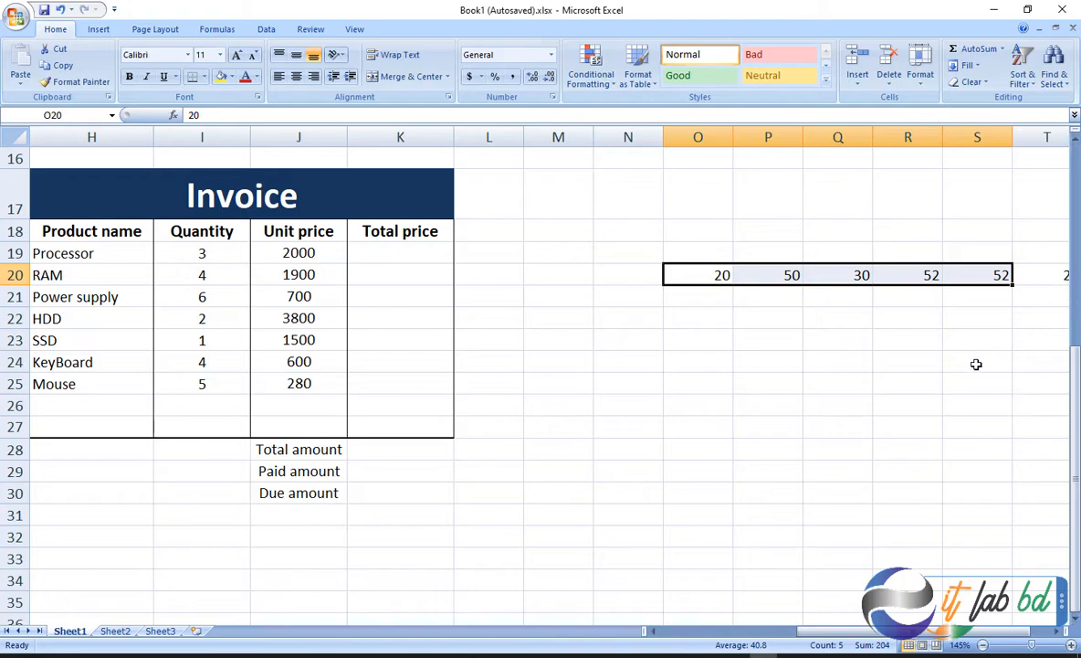
pyautogui.scroll(-1, 996, 307)
pyautogui.scroll(1, 997, 314)
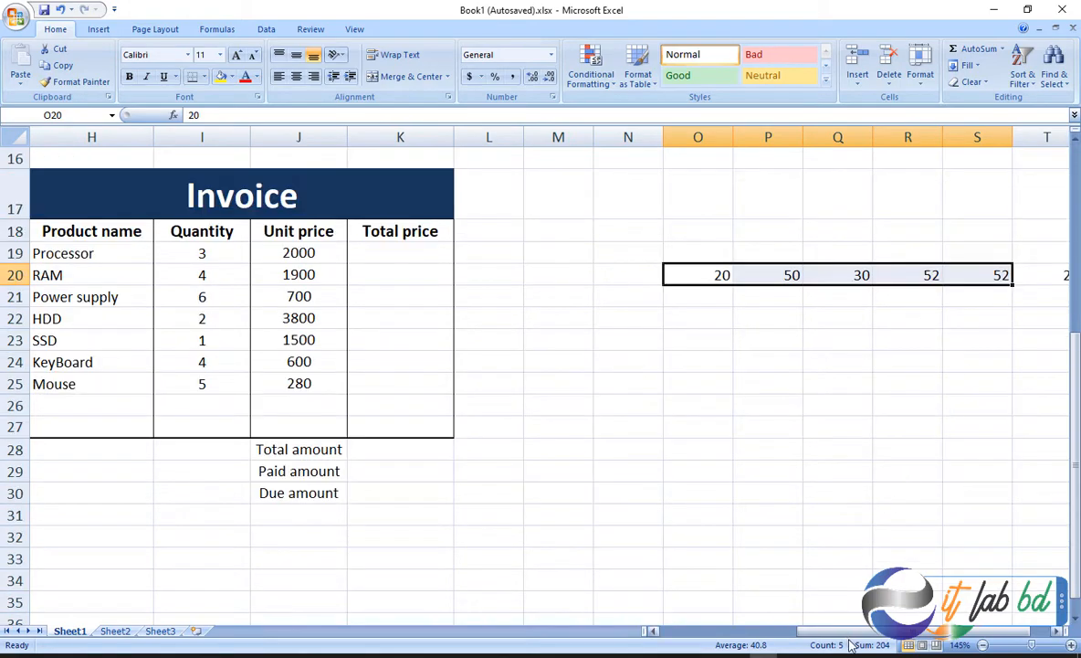
pyautogui.moveTo(857, 636); pyautogui.dragTo(869, 636)
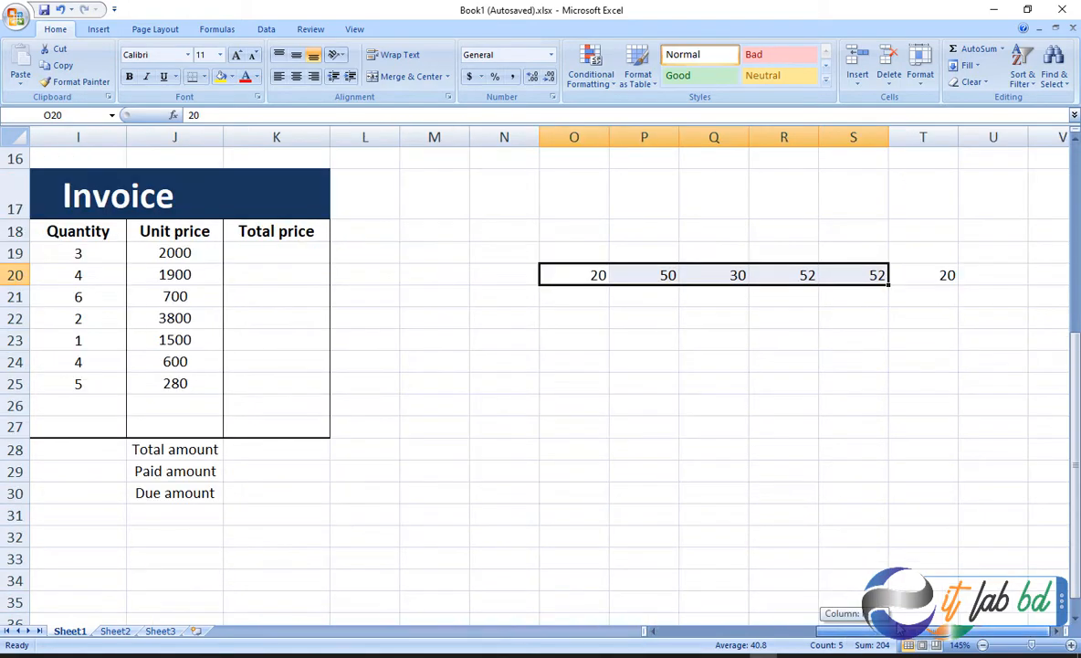
# Clear the maximum formula from cell S20 and the minimum formula from cell T20
pyautogui.click(879, 276)
pyautogui.press('Delete')
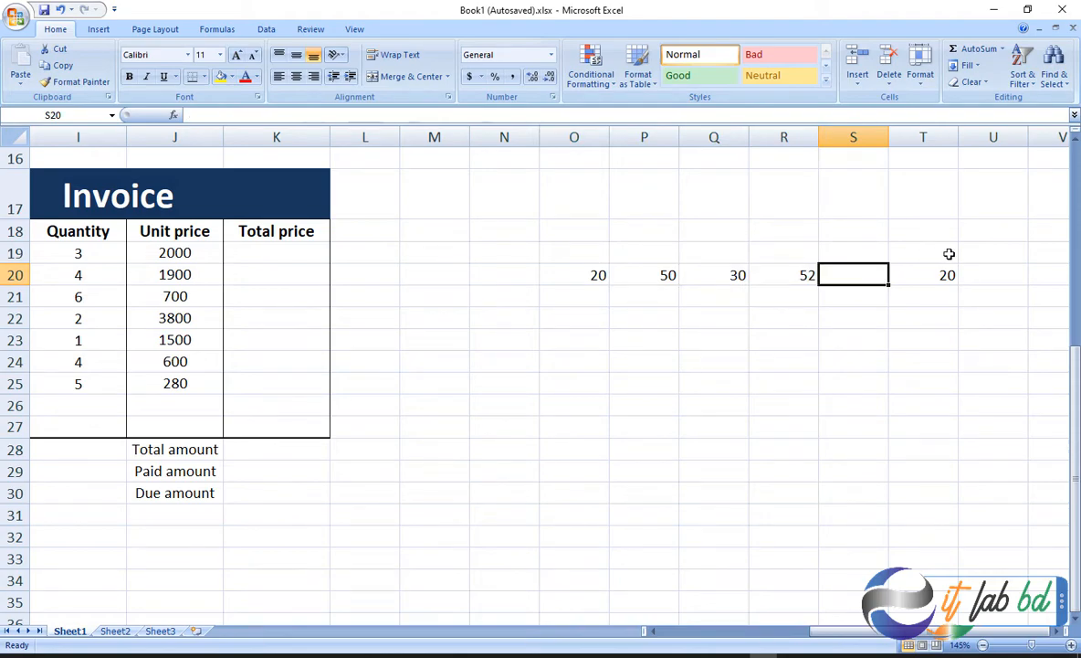
pyautogui.click(945, 282)
pyautogui.press('Delete')
# Insert the minimum of the range O20:R20 in cell S20 with AutoSum Min, and clear that cell again
pyautogui.moveTo(596, 275); pyautogui.dragTo(804, 277)
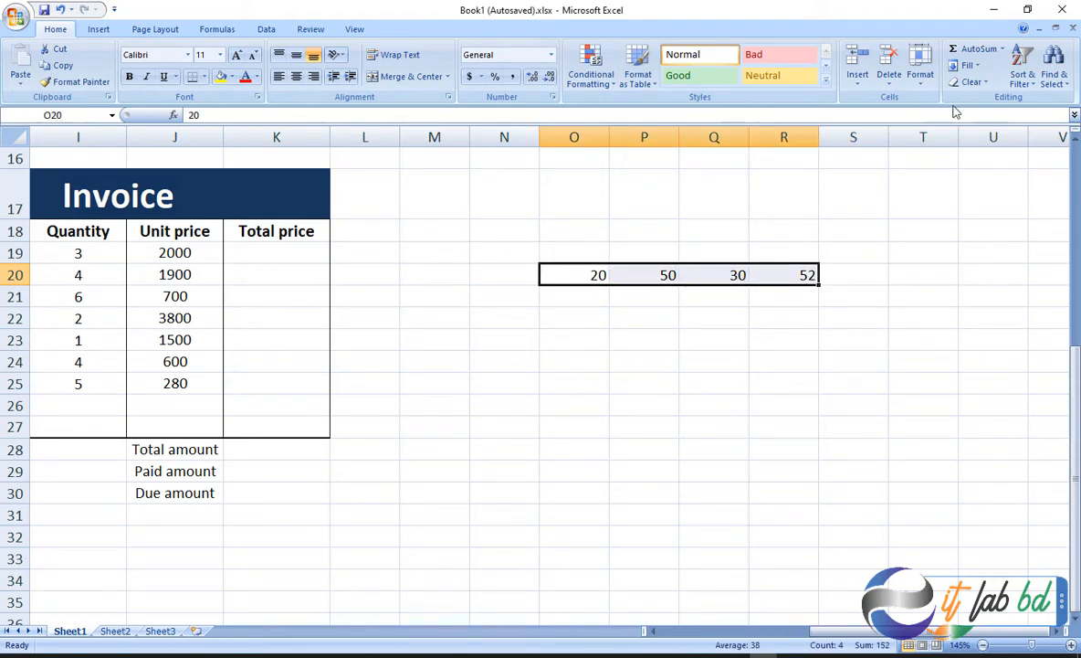
pyautogui.click(1001, 49)
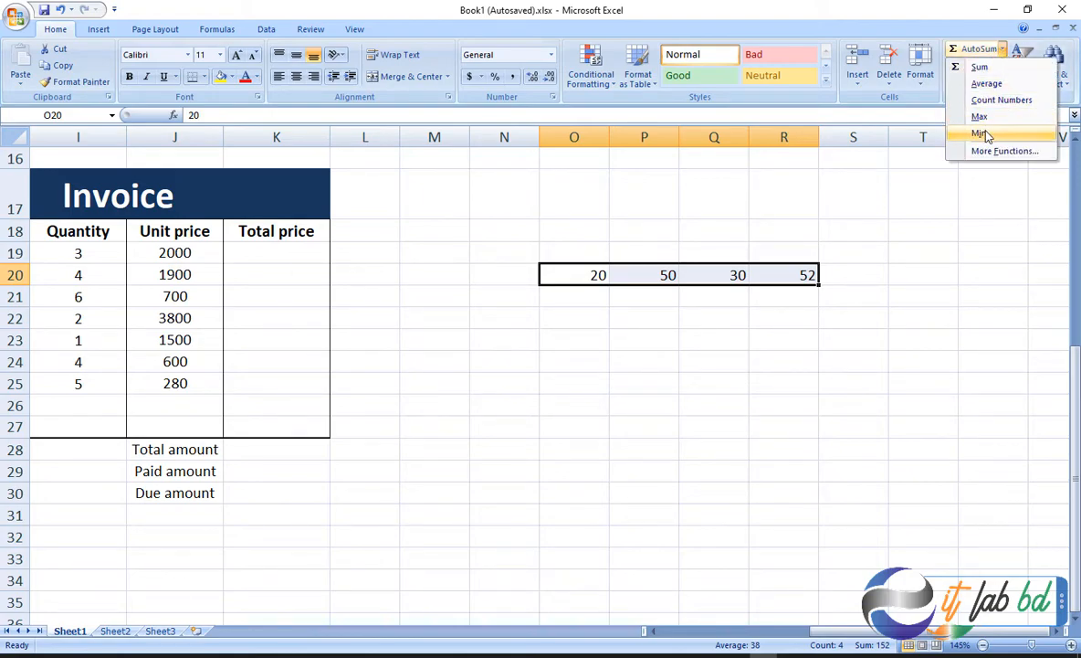
pyautogui.click(983, 133)
pyautogui.click(873, 281)
pyautogui.press('Delete')
# Browse the complete list of functions in the All category of Insert Function, and close the dialog without inserting one
pyautogui.click(1002, 48)
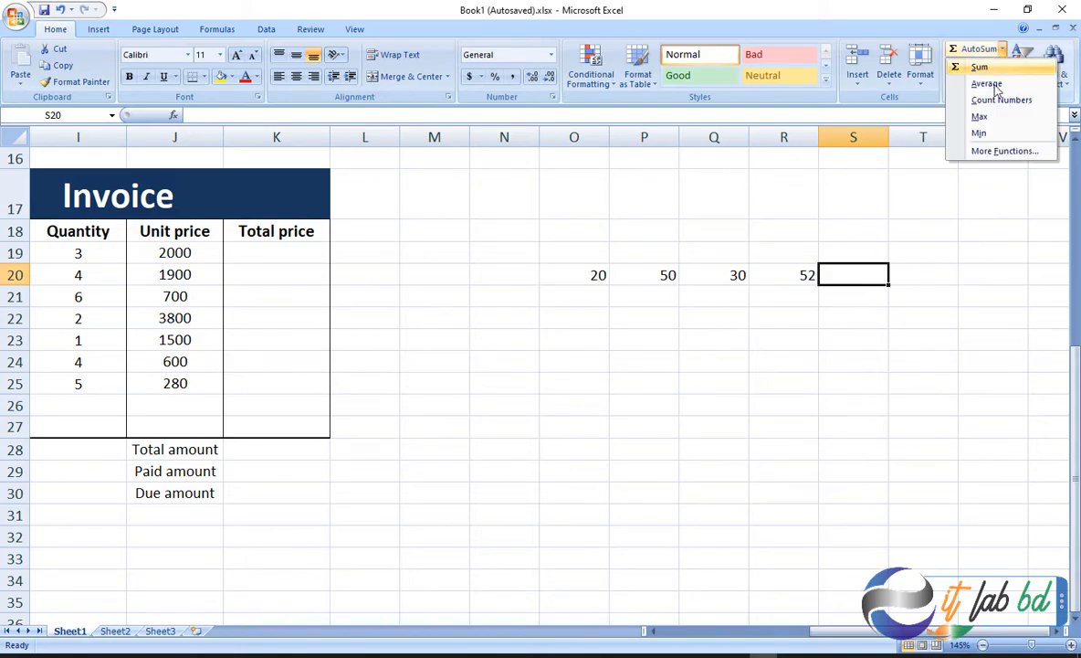
pyautogui.click(986, 152)
pyautogui.scroll(-1, 255, 338)
pyautogui.scroll(1, 255, 338)
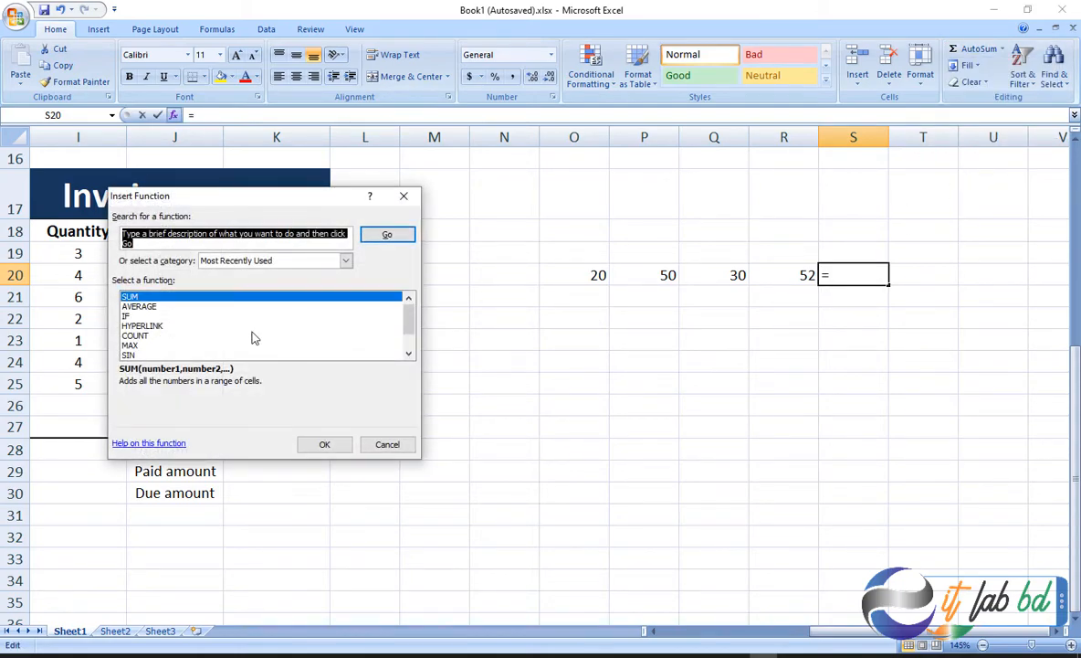
pyautogui.click(346, 262)
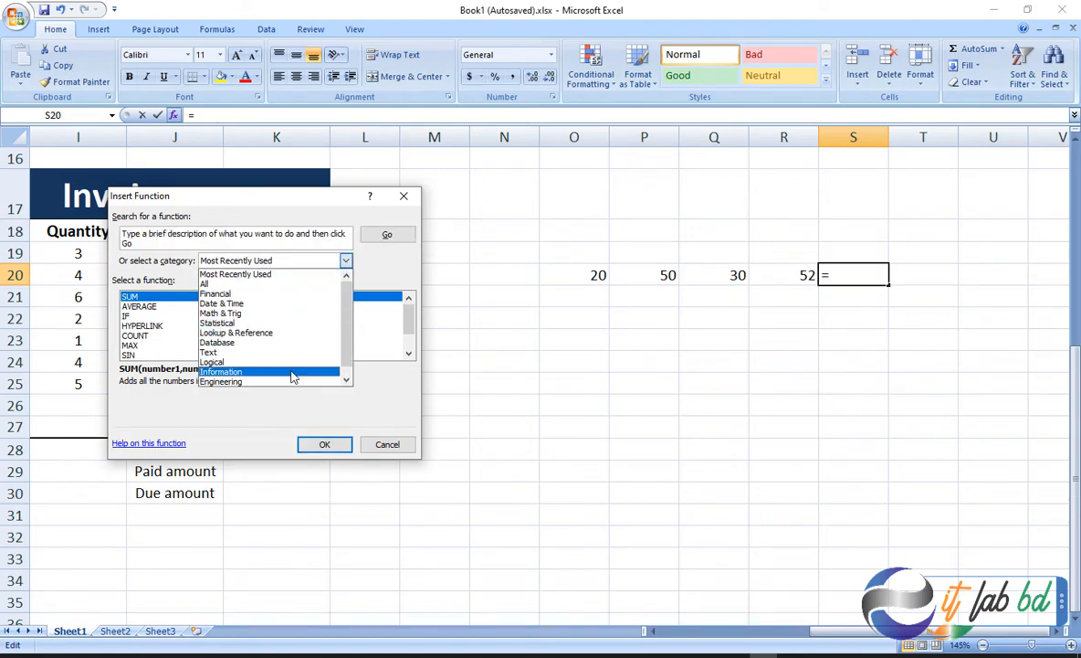
pyautogui.click(260, 283)
pyautogui.scroll(-20, 277, 335)
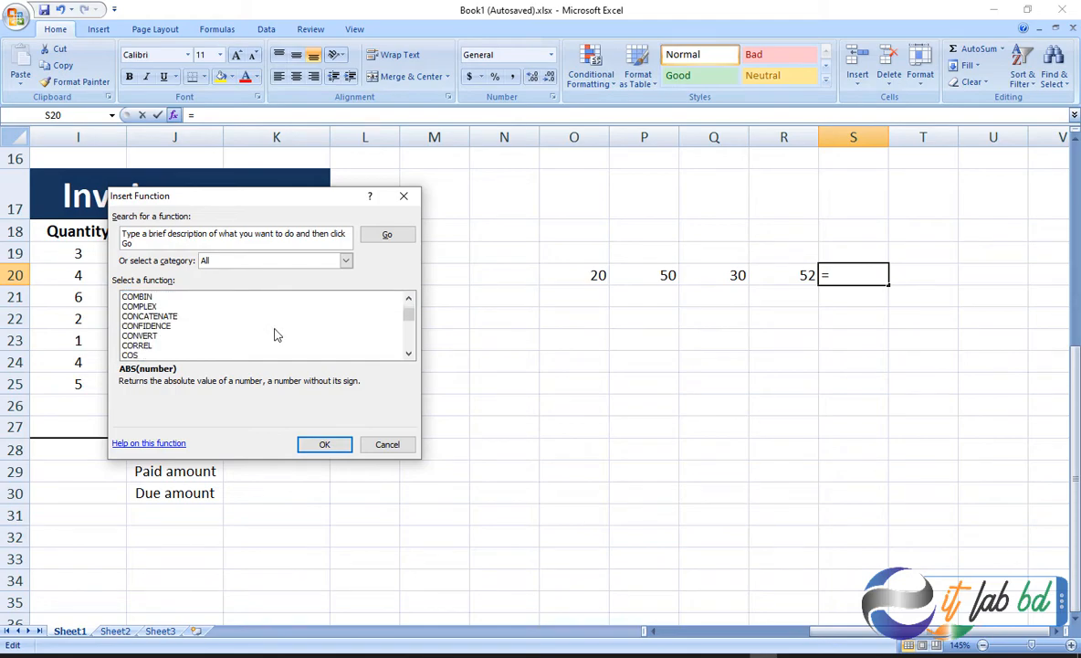
pyautogui.scroll(-20, 277, 334)
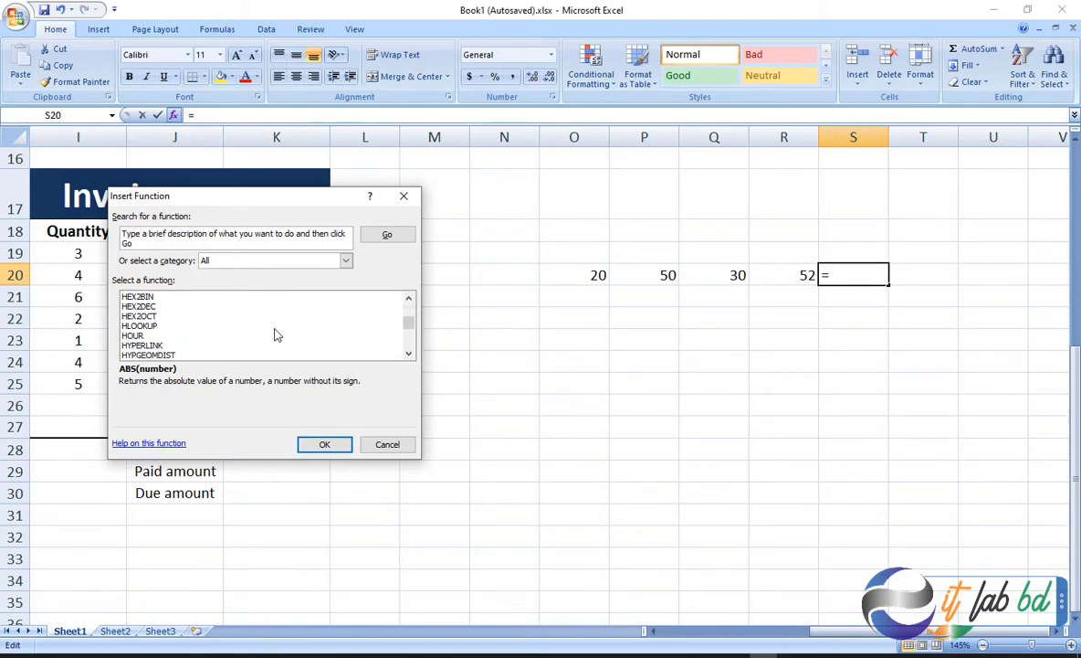
pyautogui.scroll(-20, 278, 334)
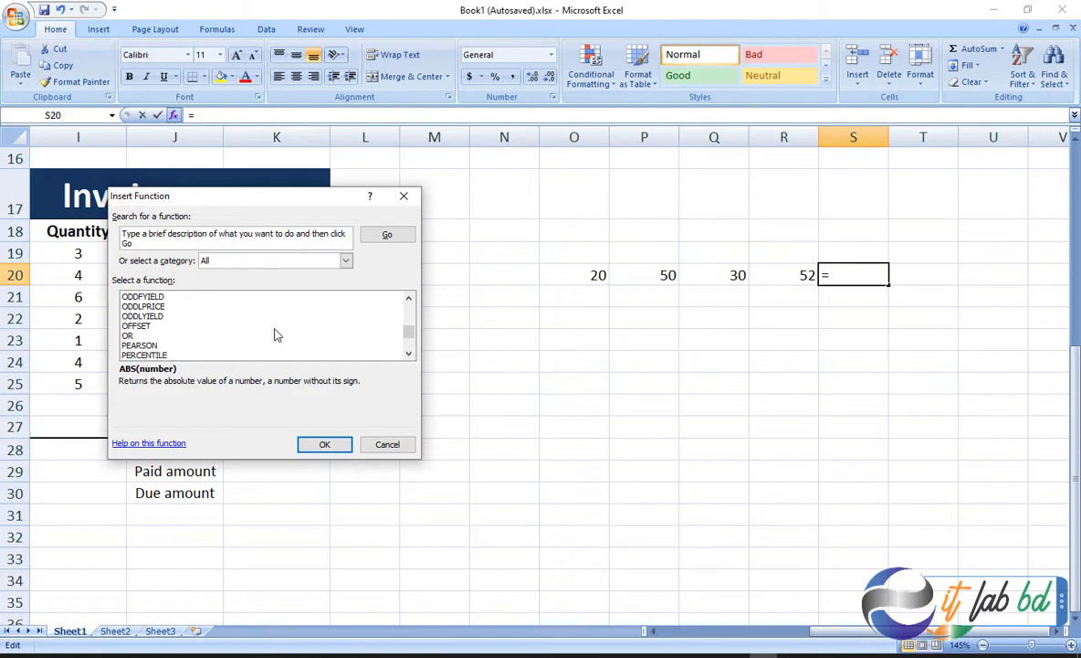
pyautogui.scroll(-10, 278, 335)
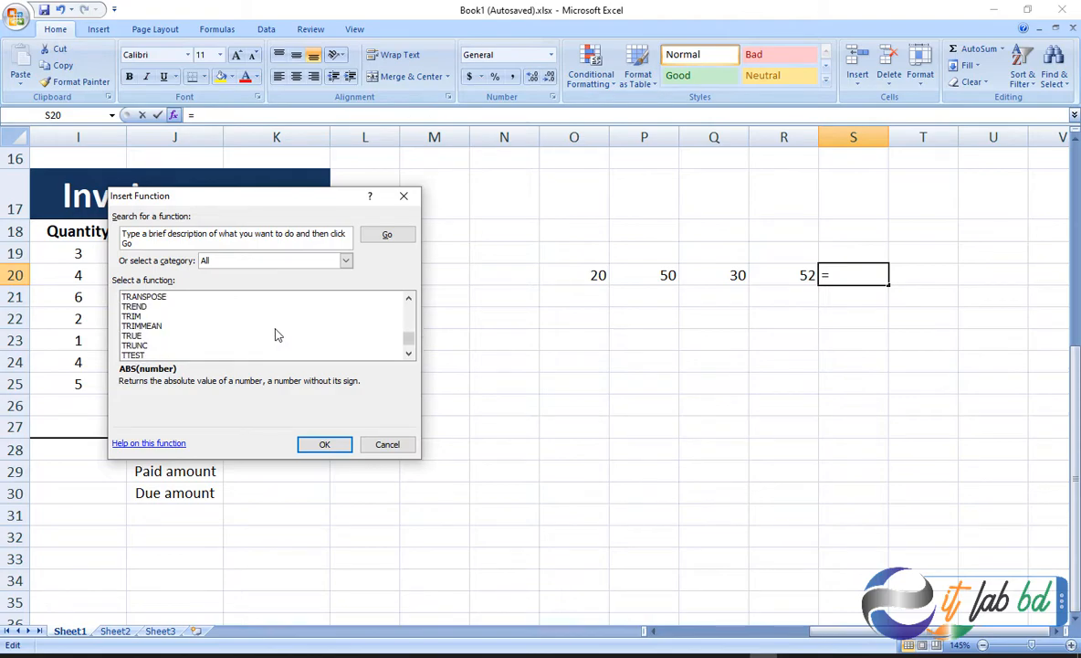
pyautogui.scroll(-3, 178, 336)
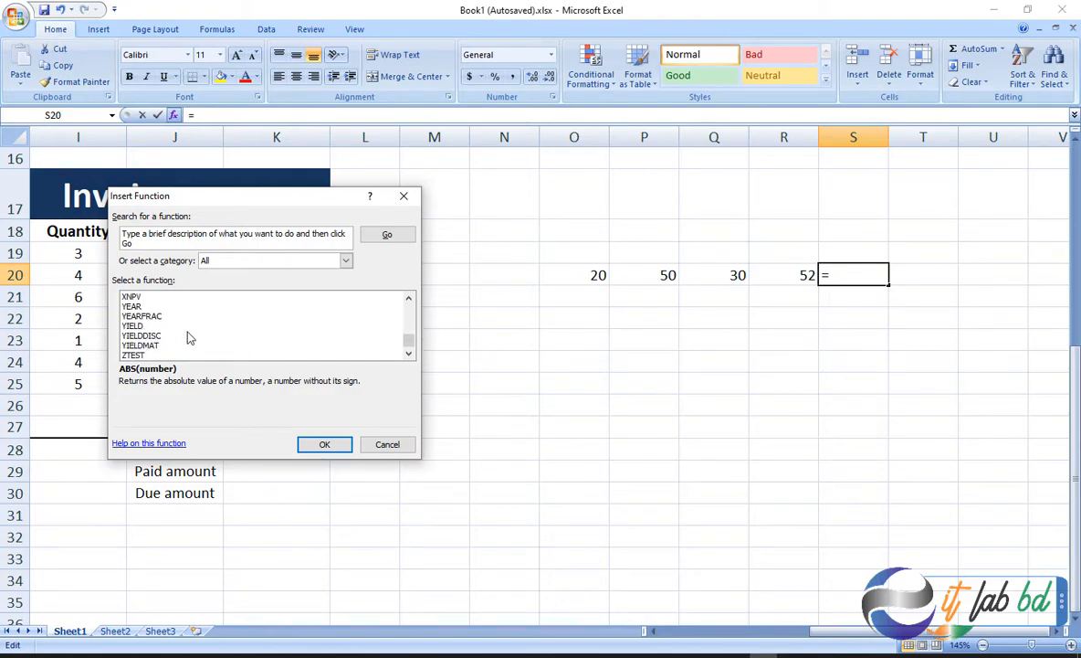
pyautogui.click(387, 445)
# Clear the sample numbers from the range O19:S20
pyautogui.moveTo(544, 271); pyautogui.dragTo(852, 257)
pyautogui.press('Delete')
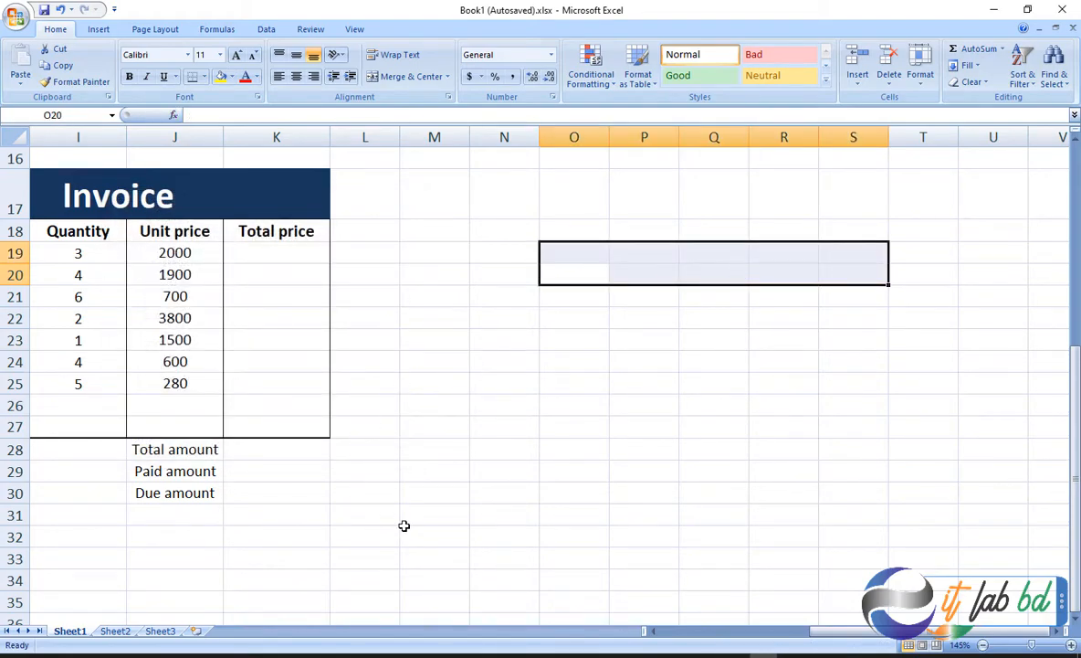
# Calculate the Processor's total price in cell K19 with the formula =I19*J19, multiplying its quantity by its unit price
pyautogui.moveTo(791, 637); pyautogui.dragTo(768, 635)
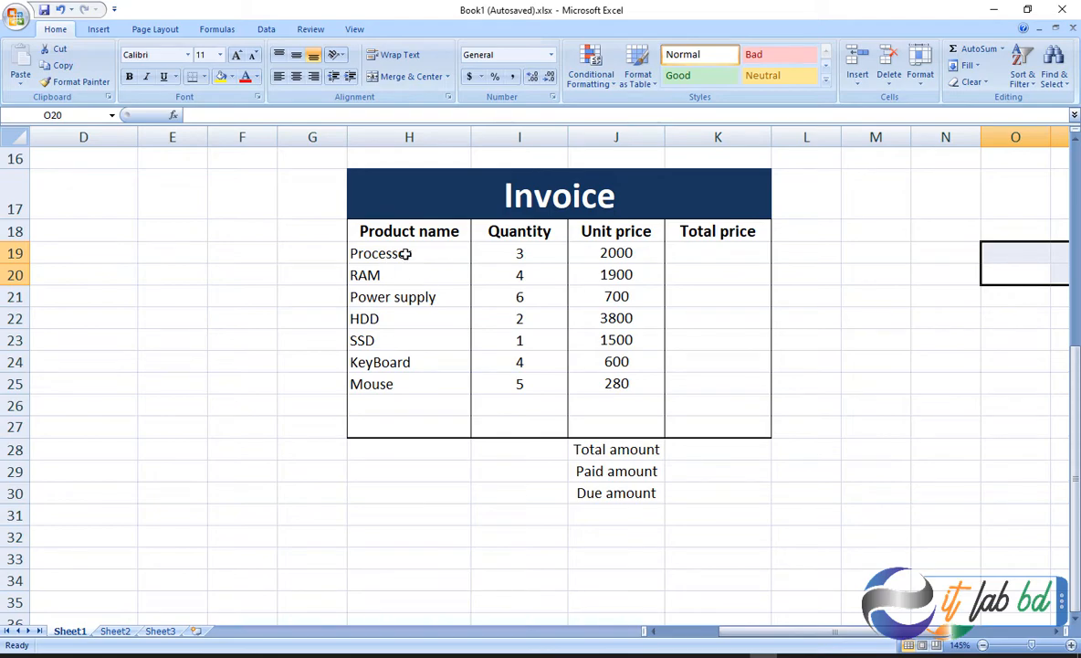
pyautogui.click(525, 255)
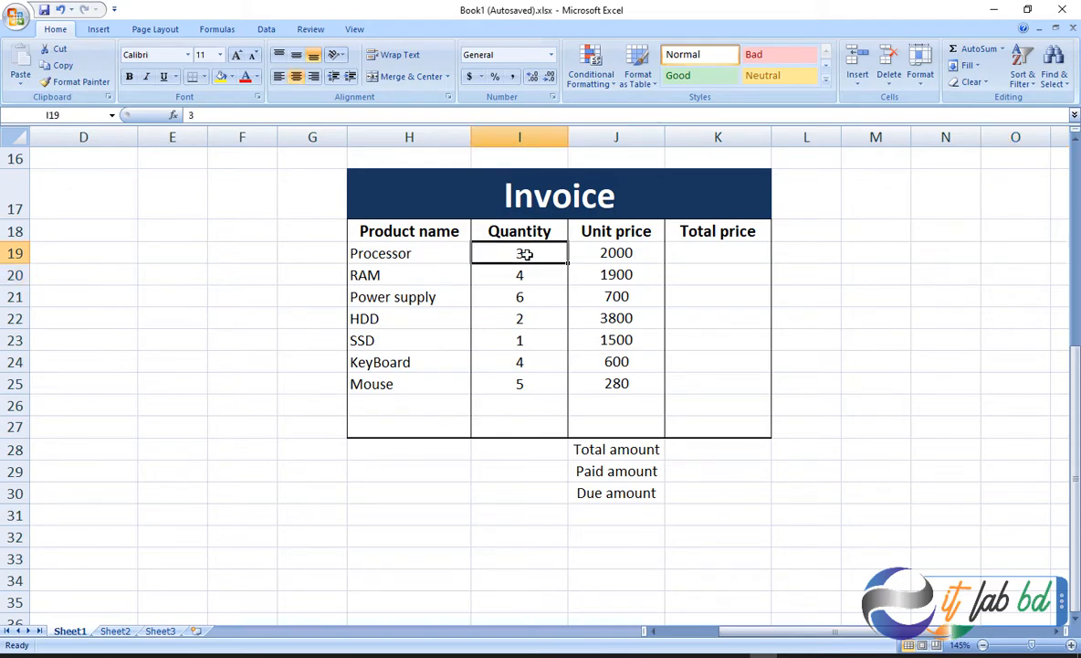
pyautogui.click(637, 254)
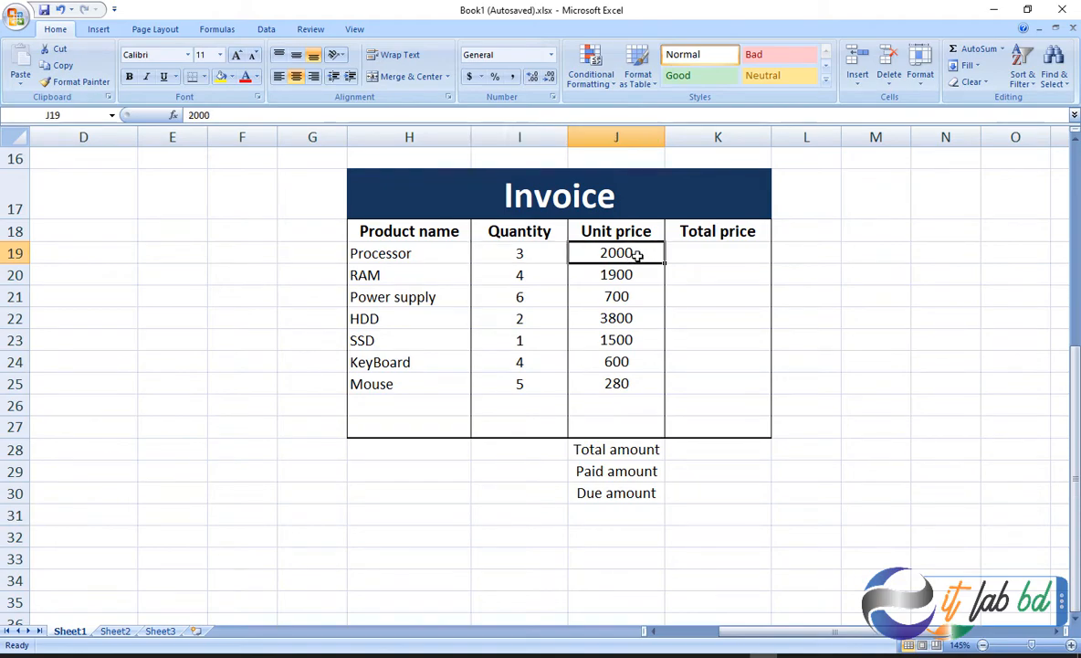
pyautogui.click(502, 251)
pyautogui.click(711, 254)
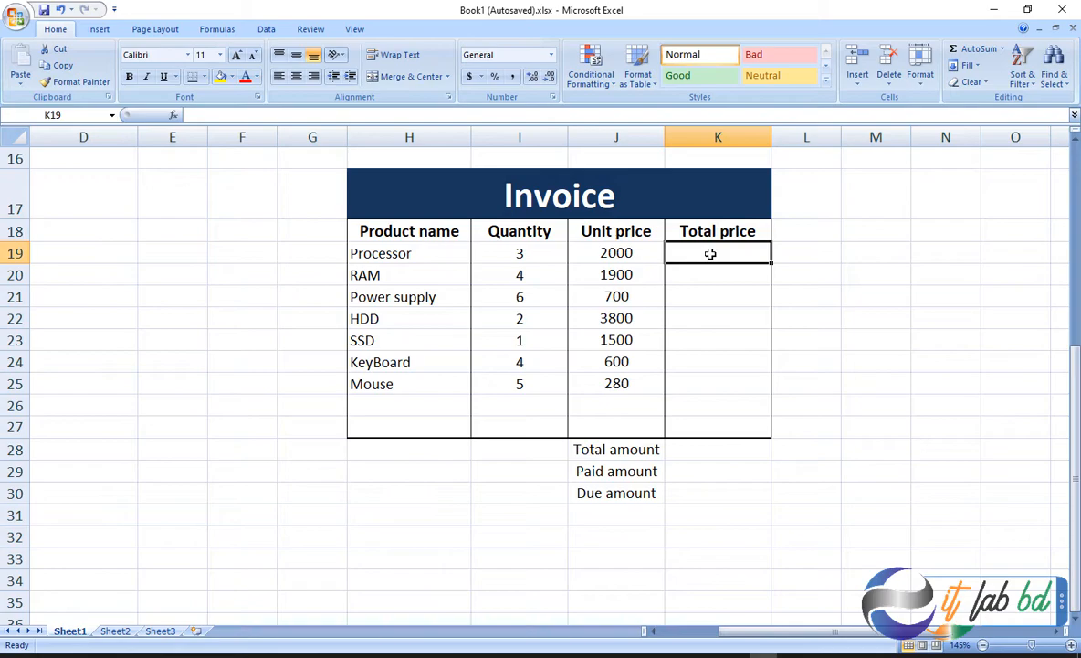
pyautogui.write('=')
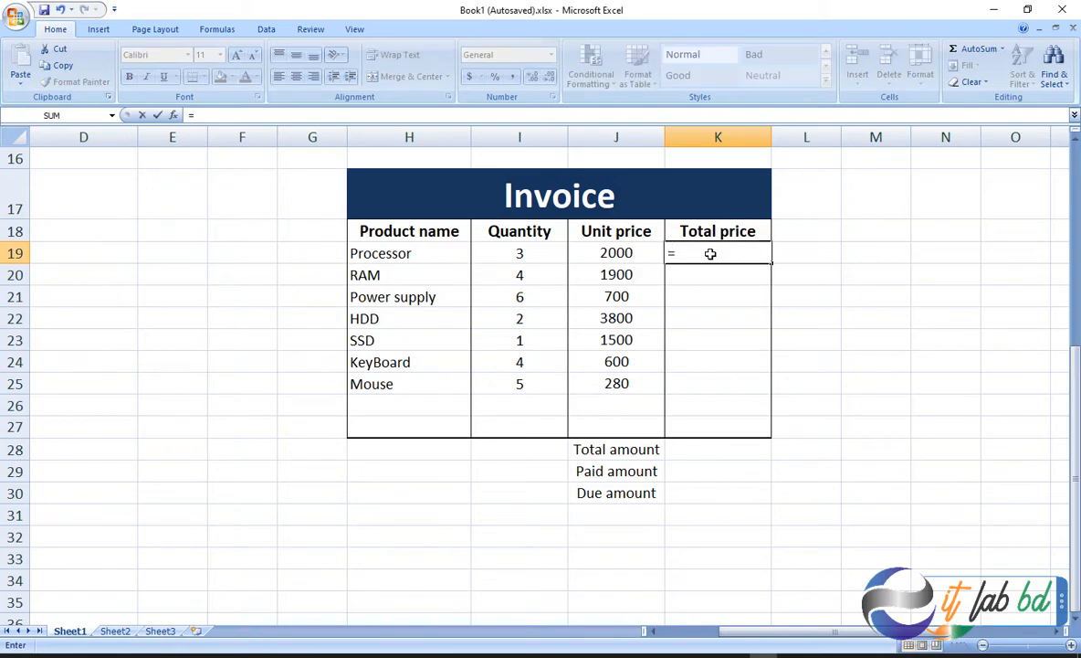
pyautogui.click(538, 252)
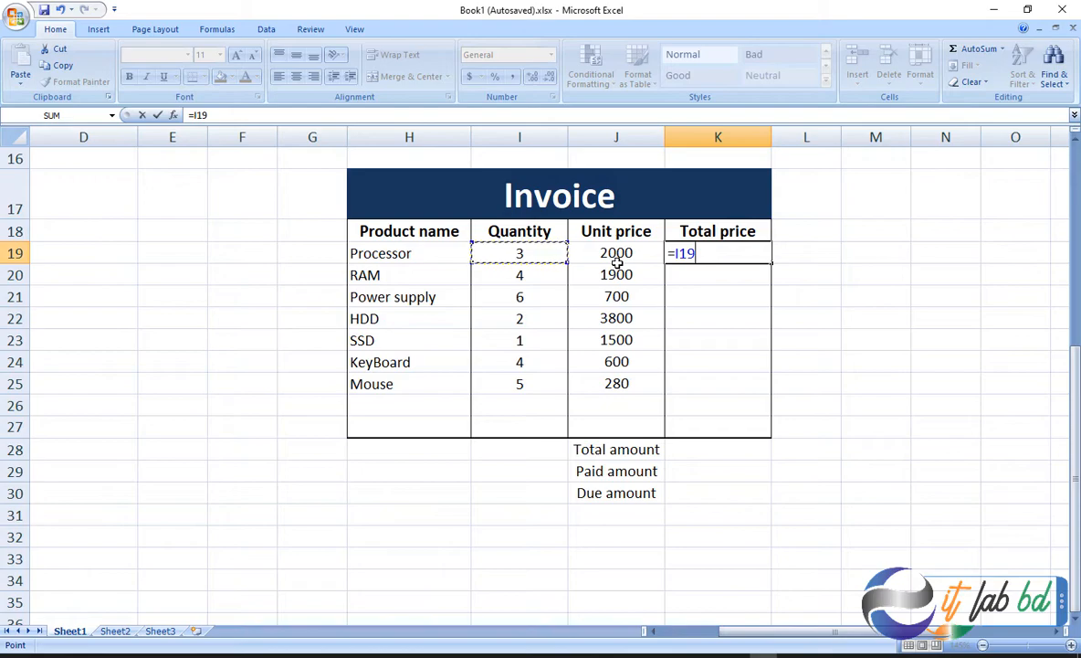
pyautogui.write('*')
pyautogui.click(621, 253)
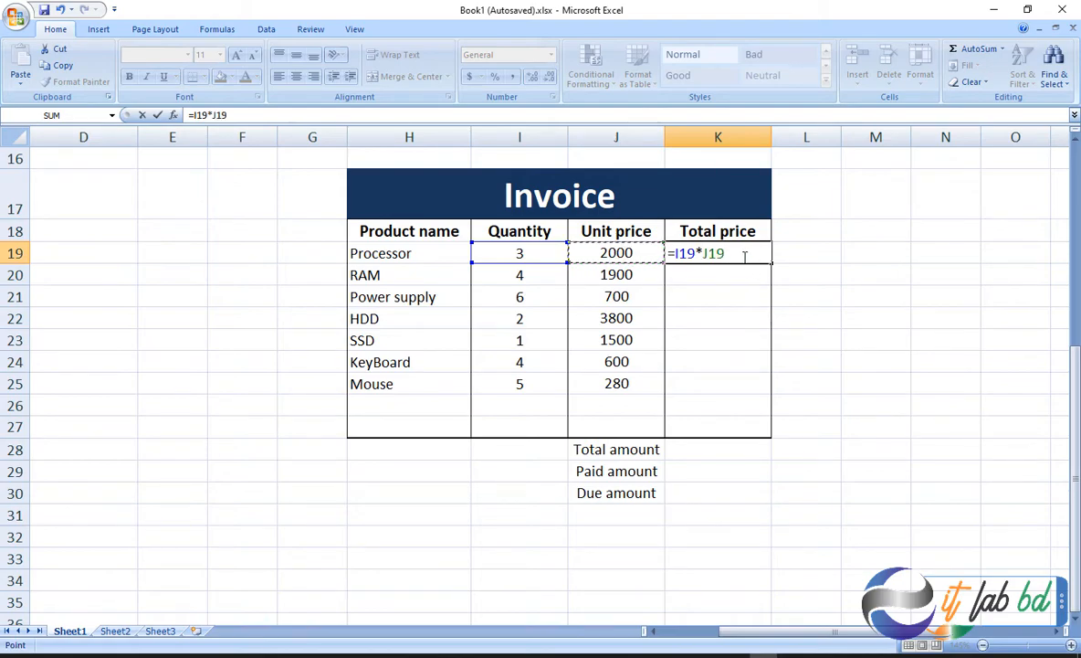
pyautogui.press('Return')
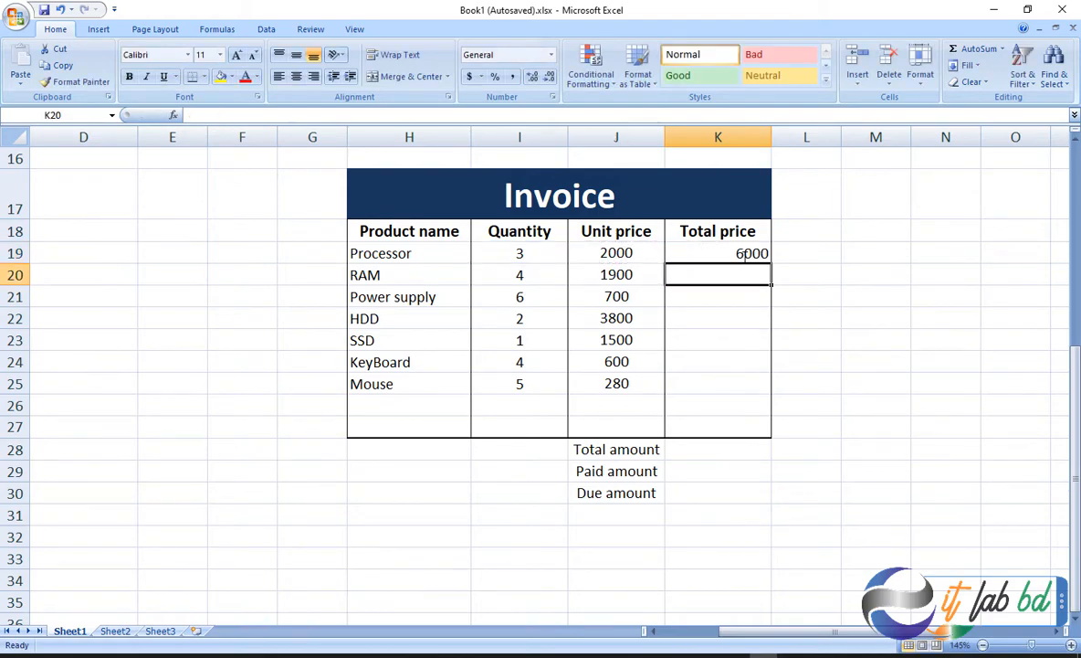
pyautogui.click(751, 253)
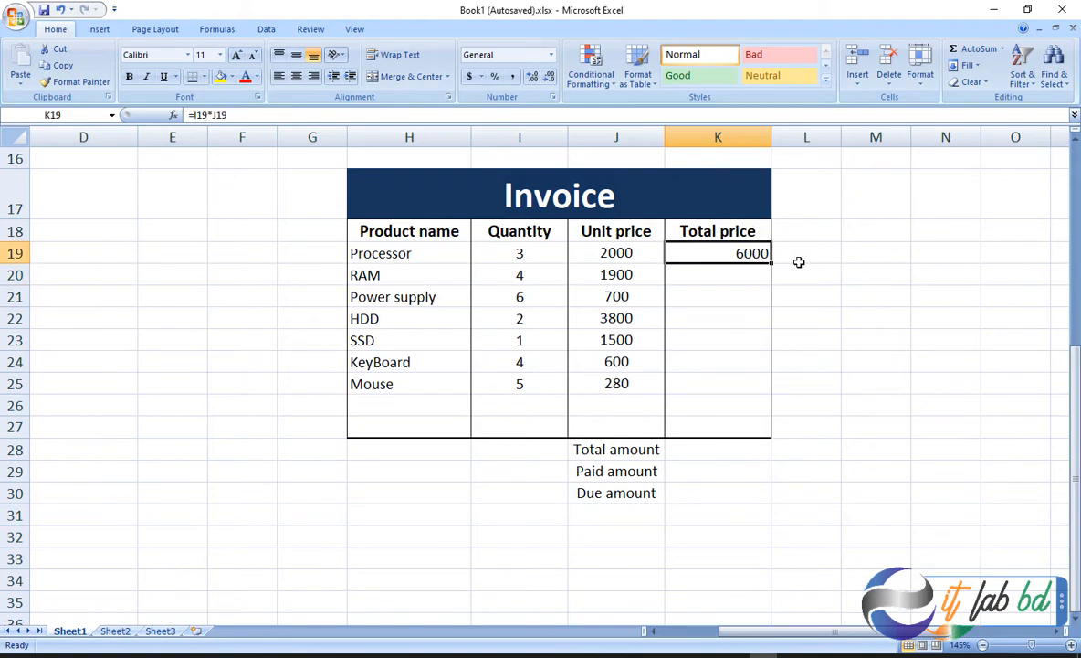
# Calculate the RAM's total price in cell K20 with the formula =I20*J20
pyautogui.click(718, 276)
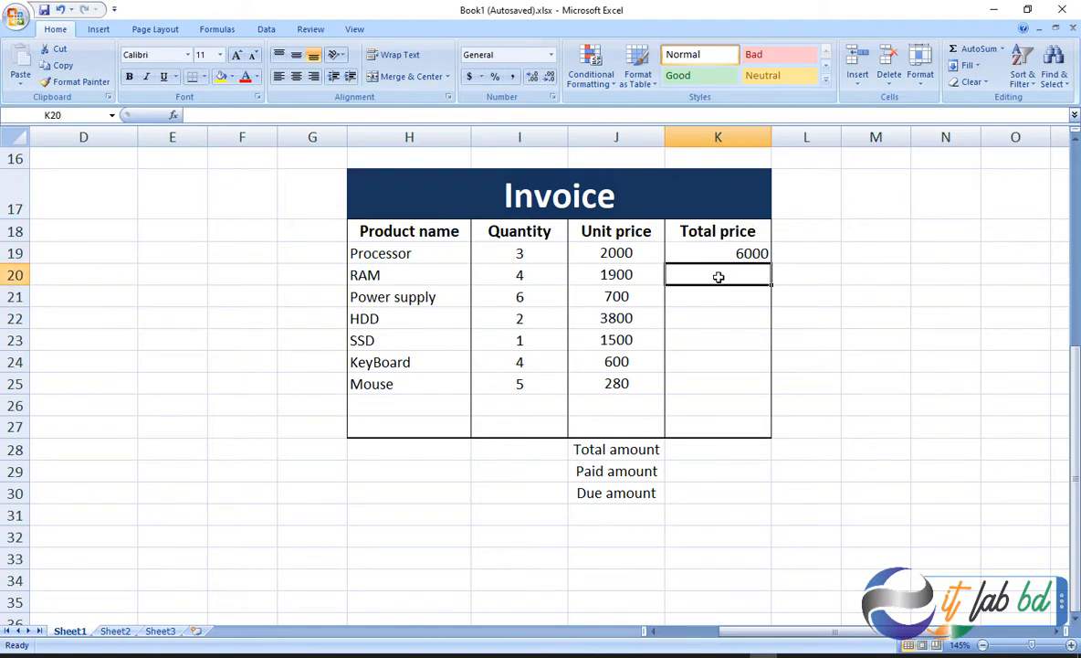
pyautogui.write('+')
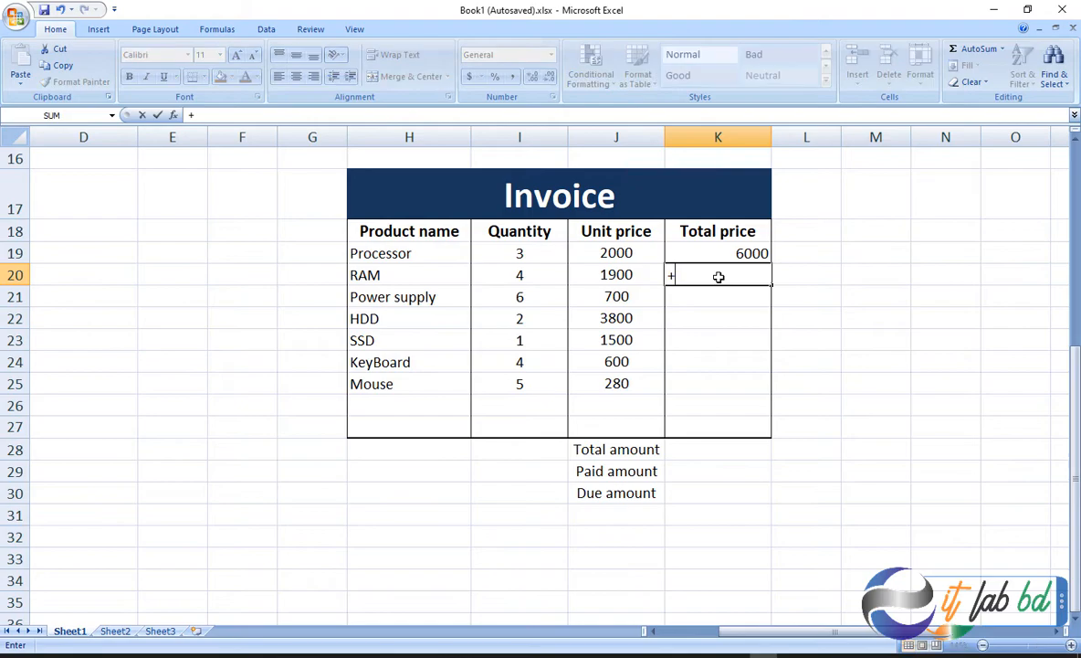
pyautogui.press('Escape')
pyautogui.write('=')
pyautogui.click(513, 274)
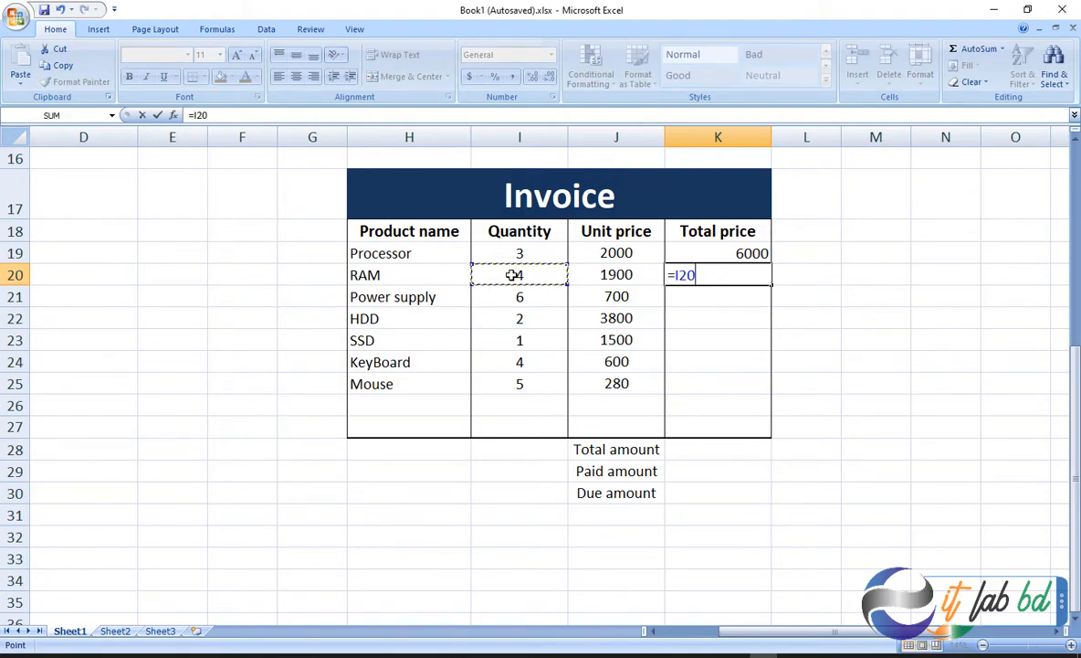
pyautogui.write('*')
pyautogui.click(617, 274)
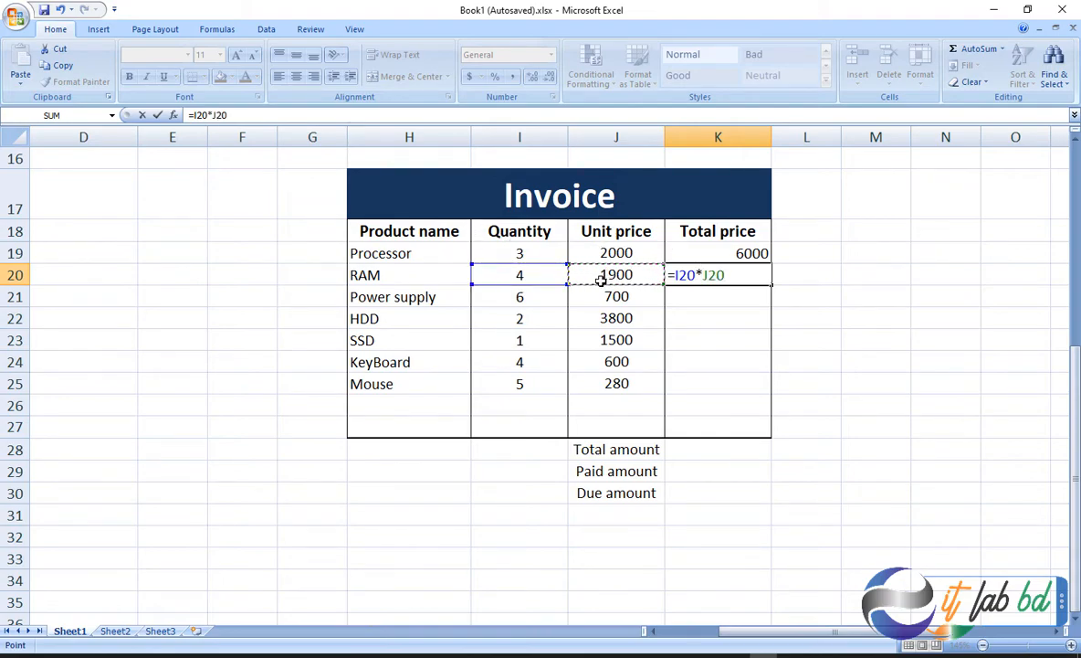
pyautogui.press('Return')
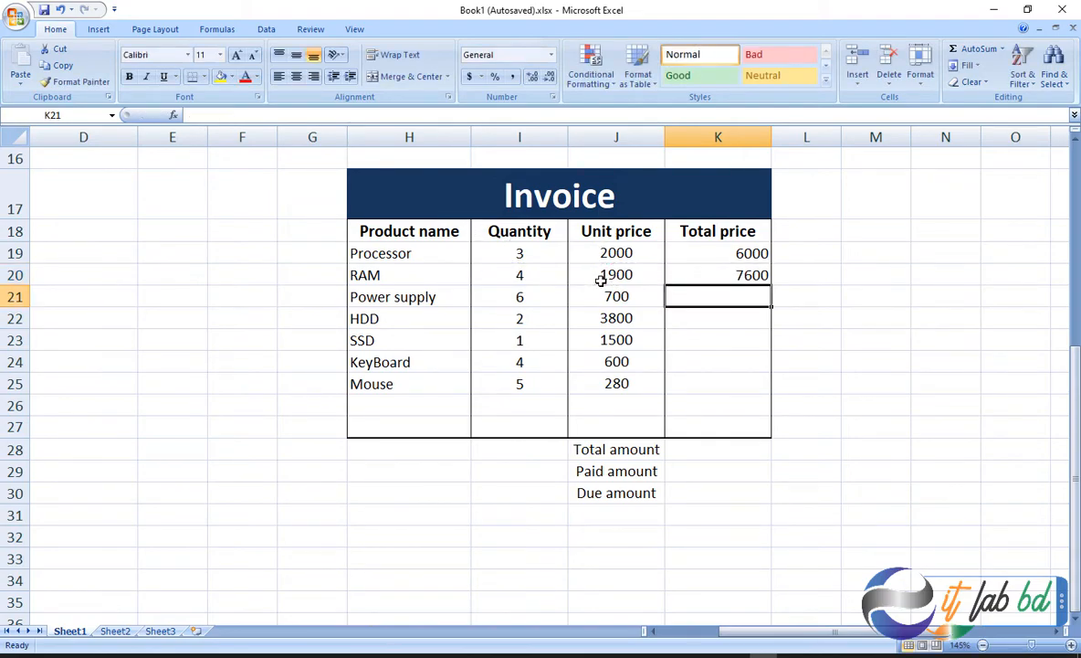
# Fill the total price formula from K20 down to the Mouse row in K25
pyautogui.click(753, 274)
pyautogui.click(753, 253)
pyautogui.click(749, 275)
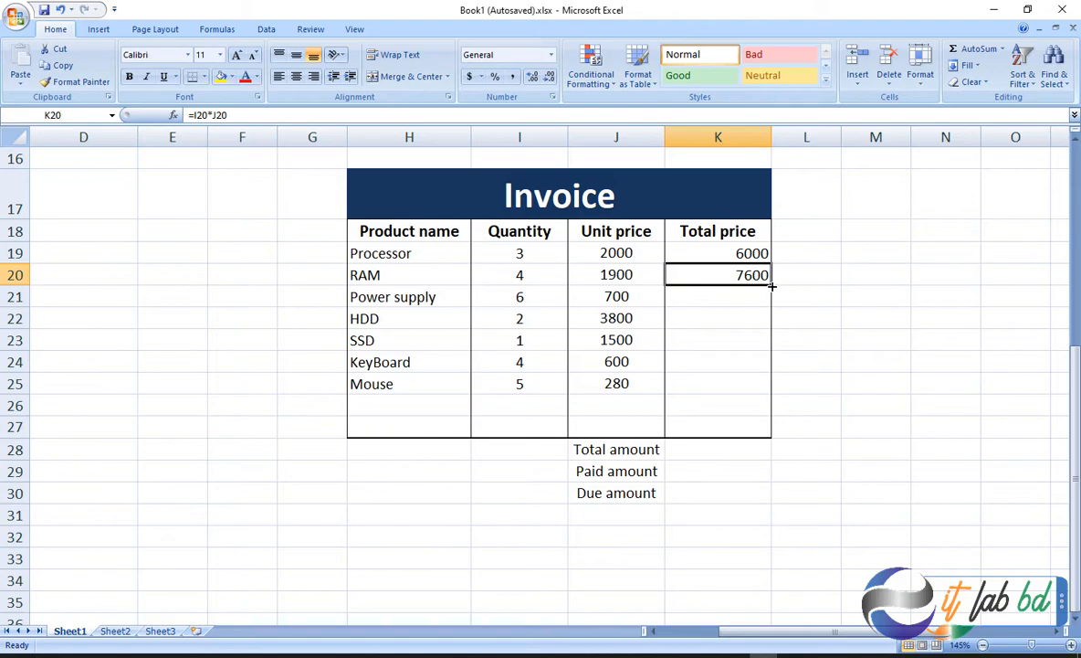
pyautogui.moveTo(771, 286); pyautogui.dragTo(768, 390)
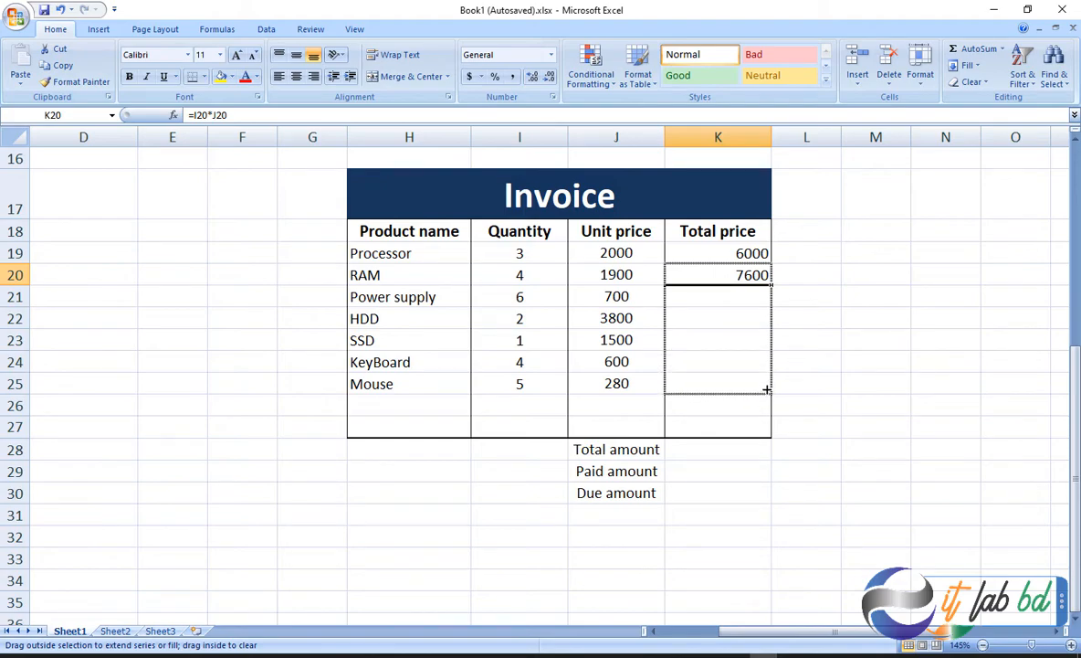
pyautogui.moveTo(767, 390); pyautogui.dragTo(767, 390)
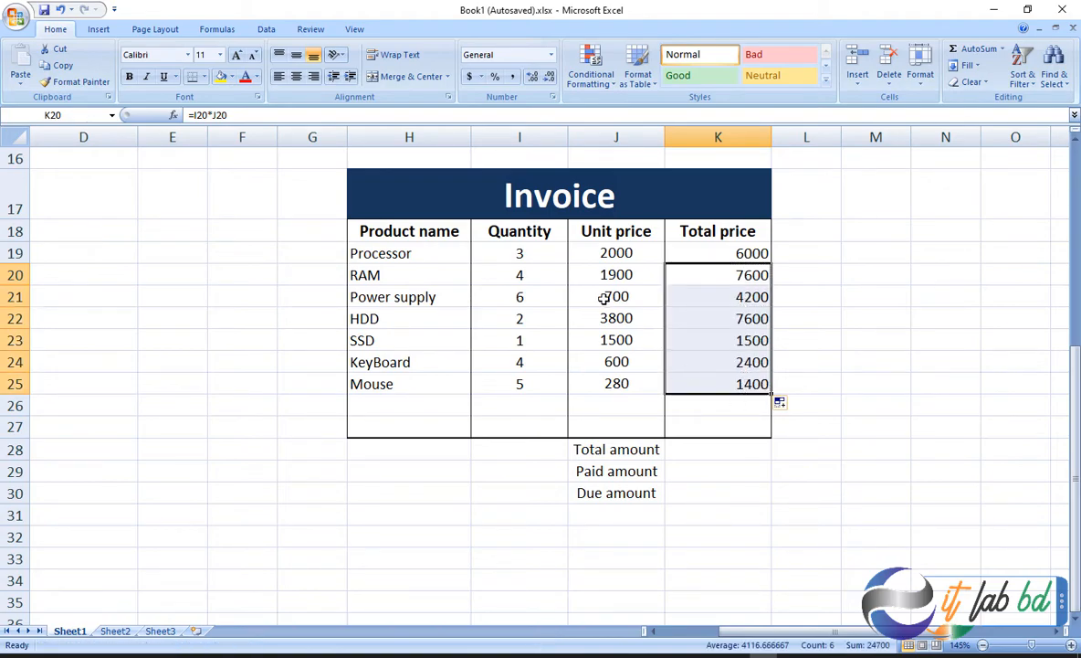
pyautogui.click(824, 358)
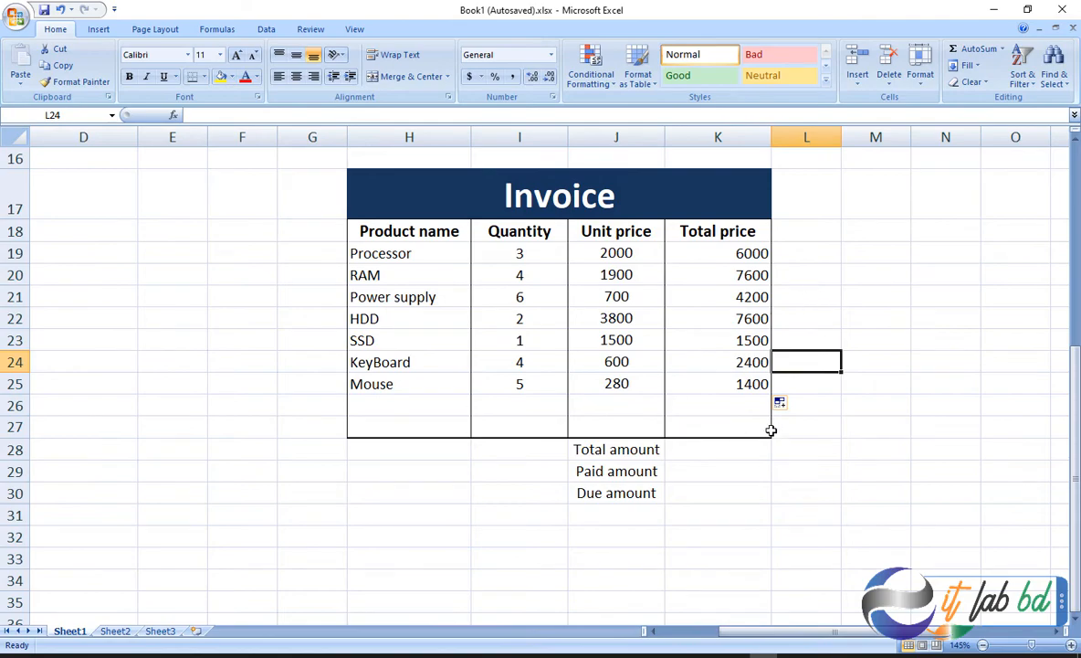
# Calculate the invoice's total amount in cell K28 with the formula =SUM(K19:K25)
pyautogui.click(721, 450)
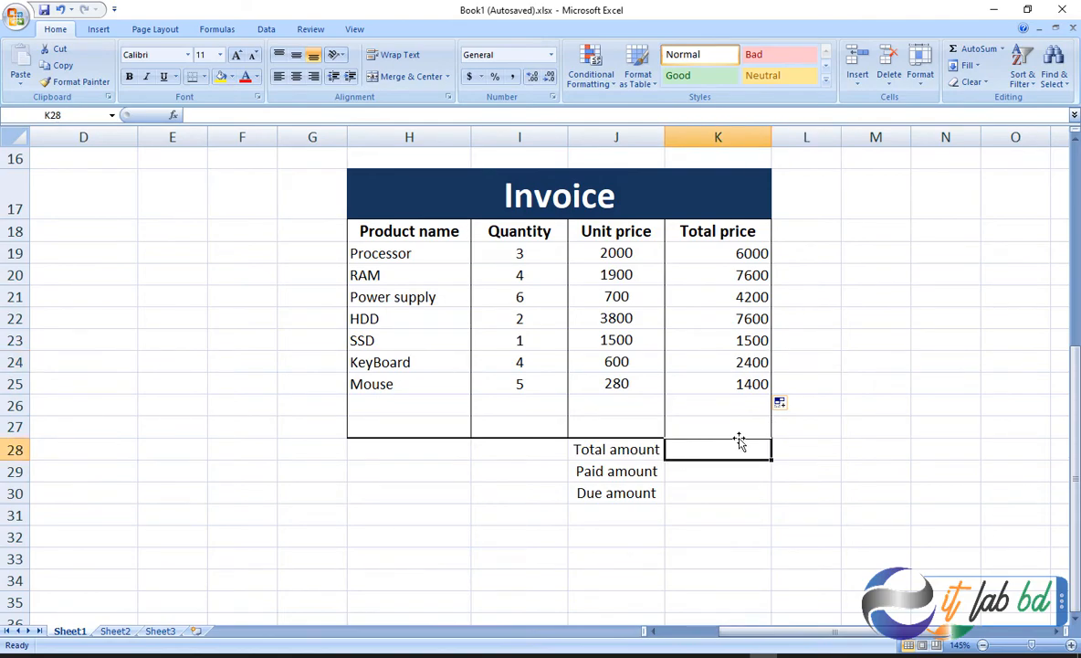
pyautogui.moveTo(755, 246); pyautogui.dragTo(755, 423)
pyautogui.click(740, 450)
pyautogui.moveTo(751, 251); pyautogui.dragTo(754, 384)
pyautogui.click(726, 449)
pyautogui.write('=')
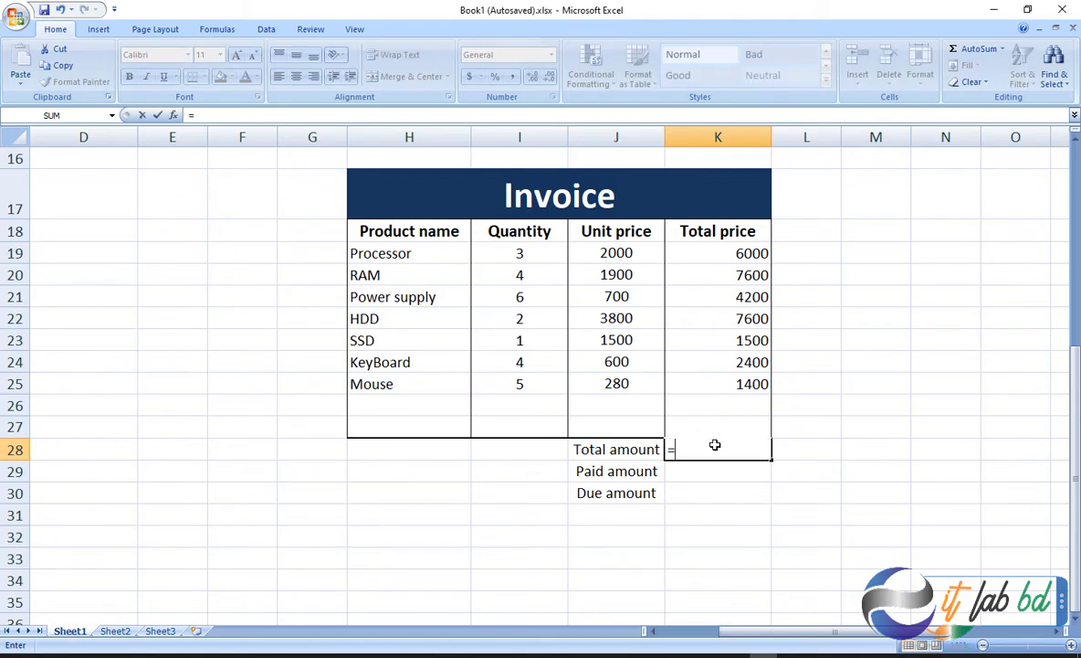
pyautogui.write('su')
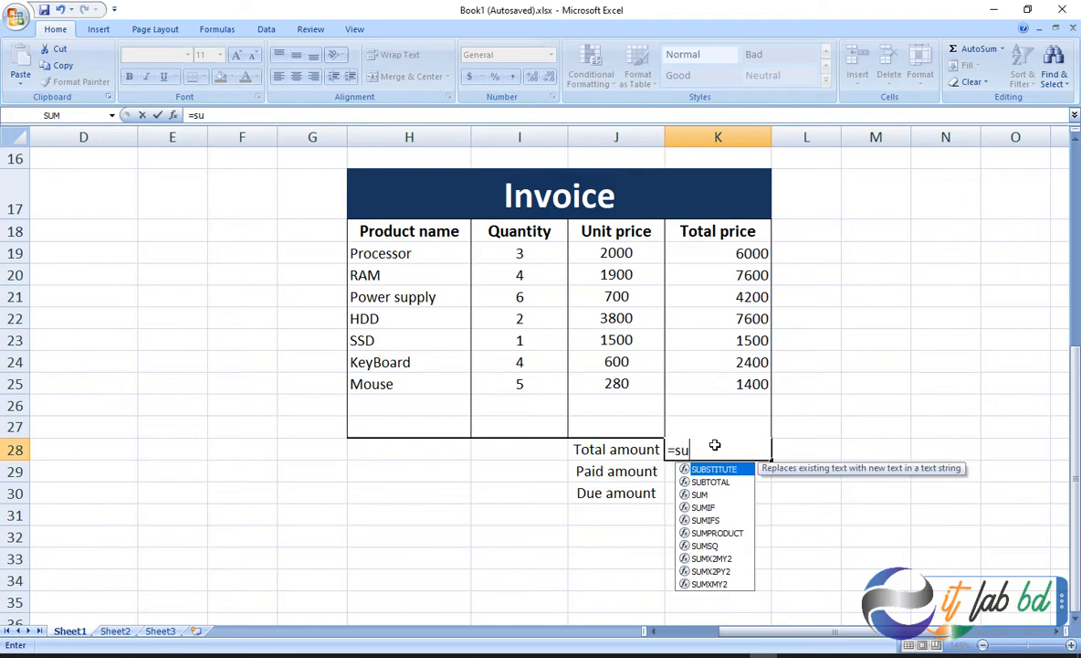
pyautogui.write('m')
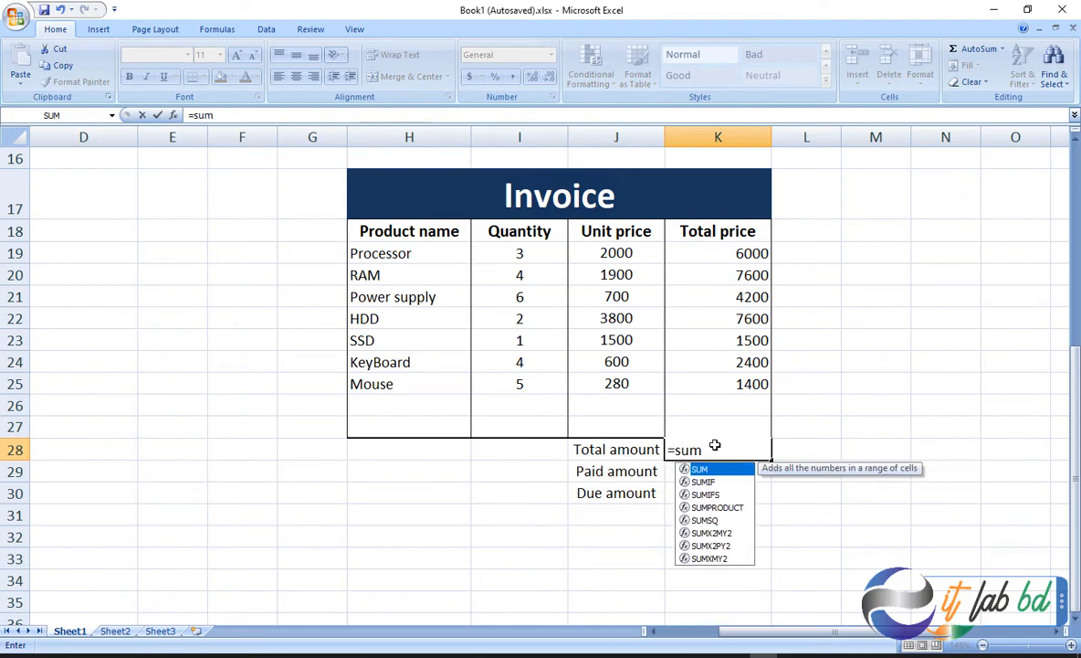
pyautogui.doubleClick(701, 470)
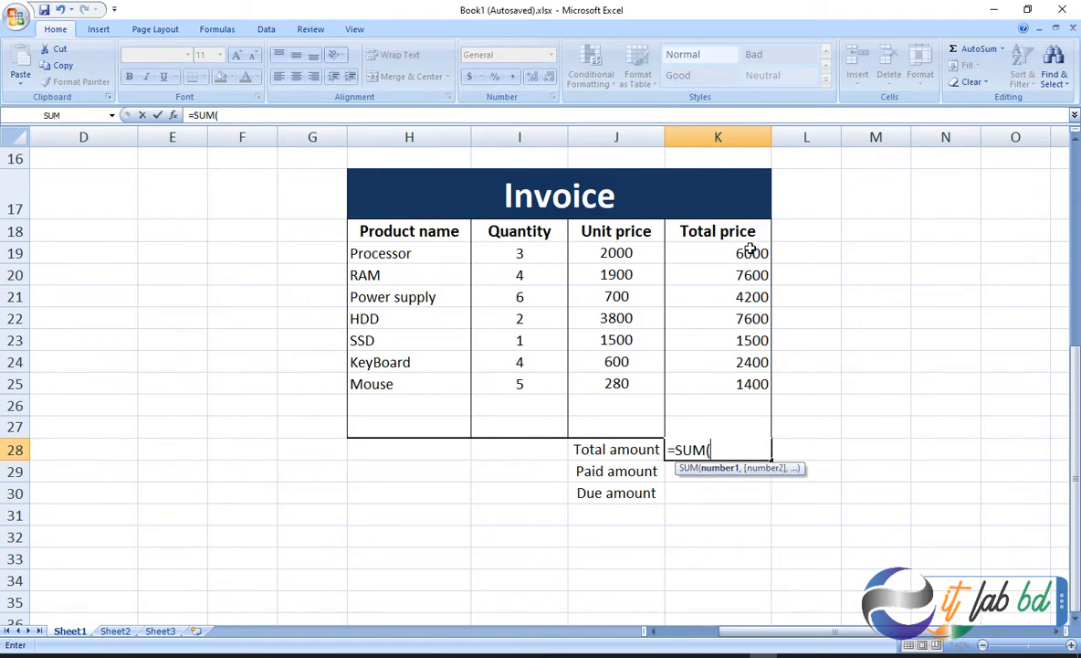
pyautogui.moveTo(751, 251); pyautogui.dragTo(751, 385)
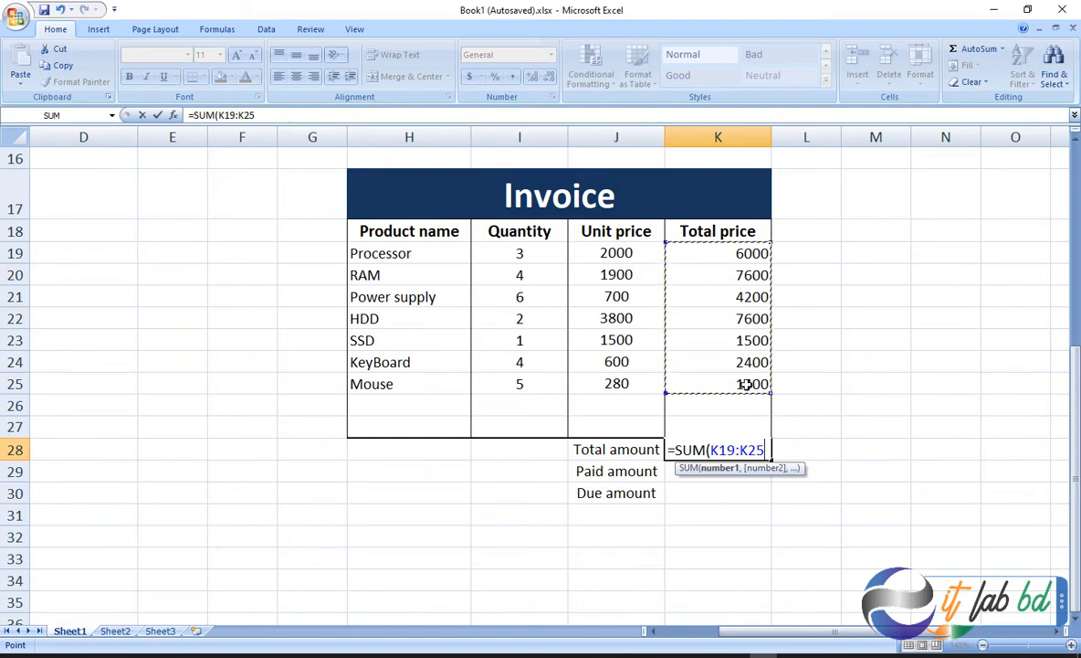
pyautogui.press('Return')
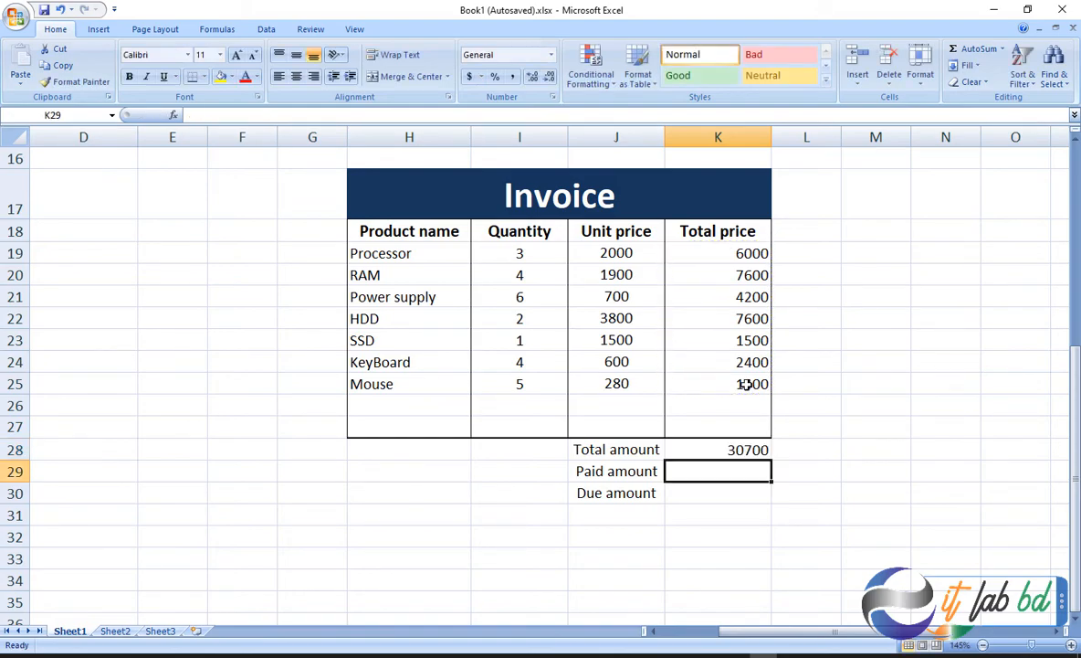
# Set the Mouse quantity in cell I25 to 6 and check its total price formula in K25
pyautogui.click(749, 450)
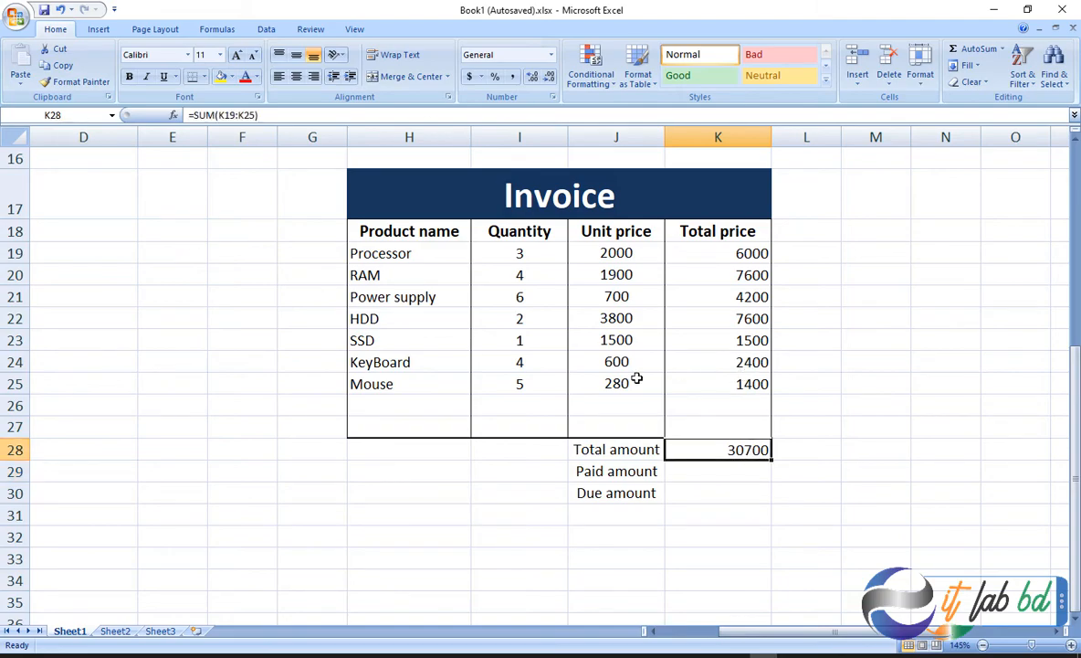
pyautogui.click(525, 390)
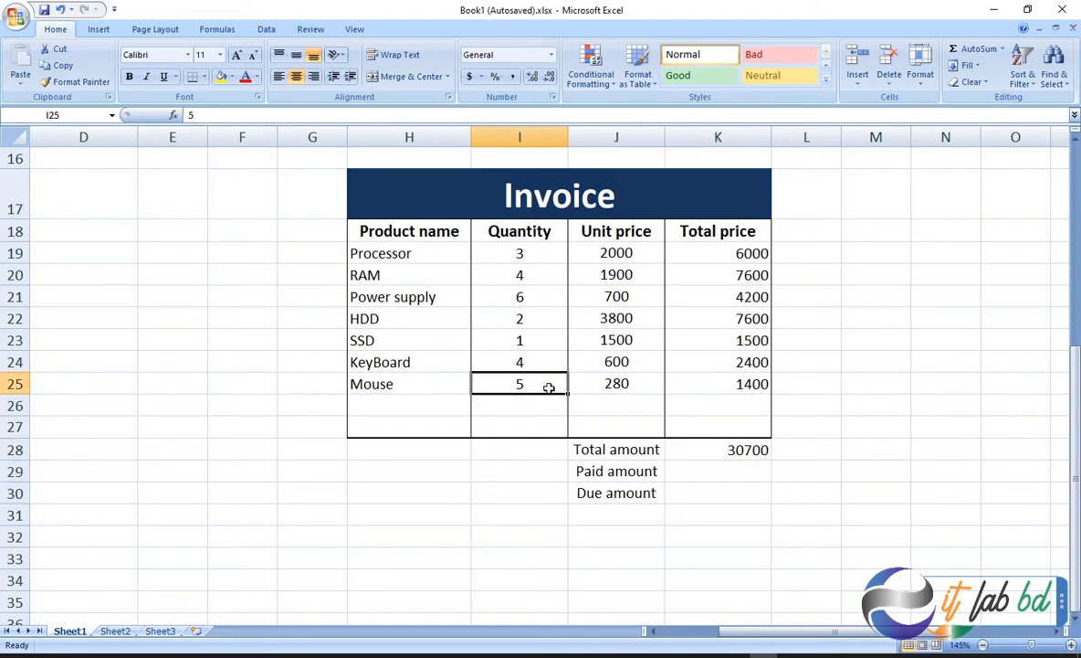
pyautogui.write('6')
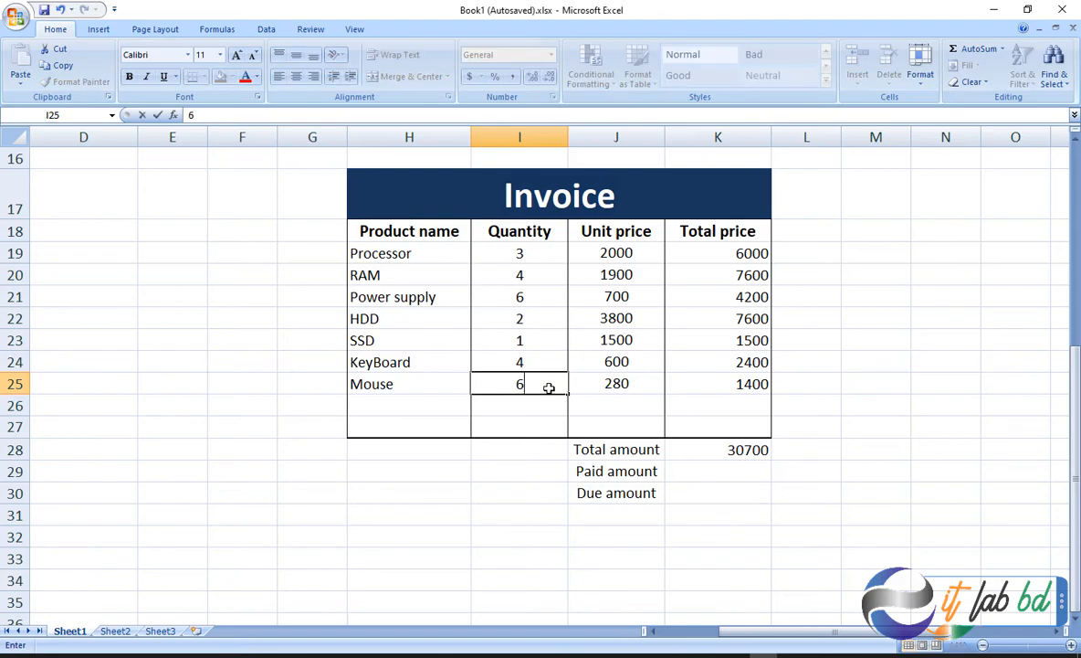
pyautogui.press('Return')
pyautogui.click(754, 384)
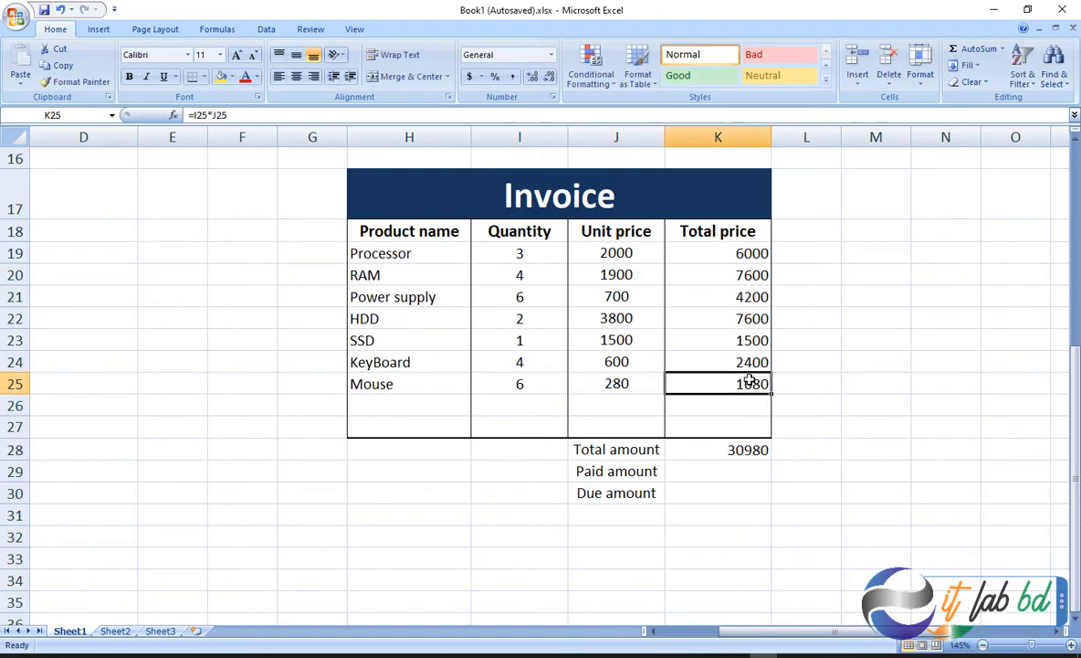
# Enter 25000 as the paid amount in cell K29
pyautogui.click(757, 471)
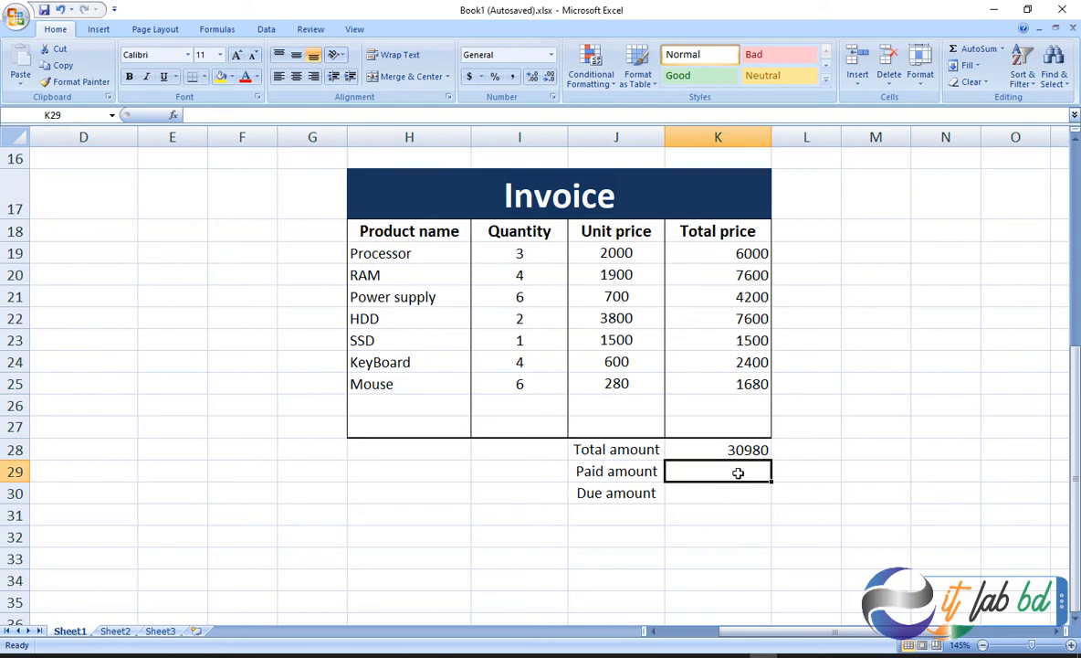
pyautogui.write('25')
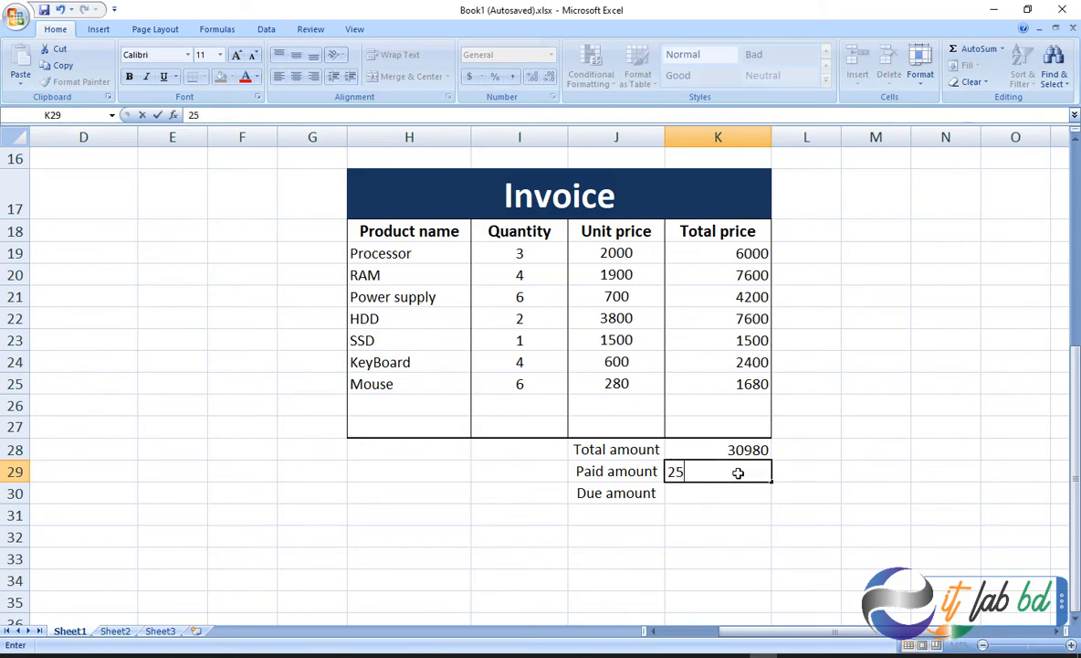
pyautogui.write('000')
# Calculate the due amount in cell K30 by subtracting the paid amount from the total amount with =K28-K29
pyautogui.click(714, 497)
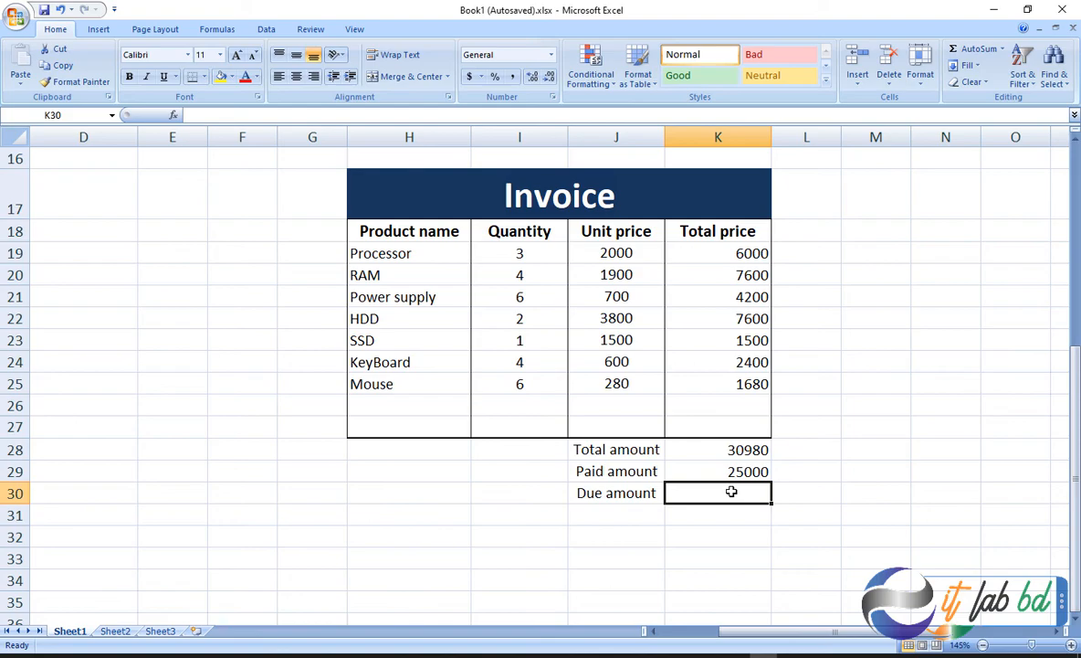
pyautogui.write('=')
pyautogui.click(751, 446)
pyautogui.write('-')
pyautogui.click(751, 470)
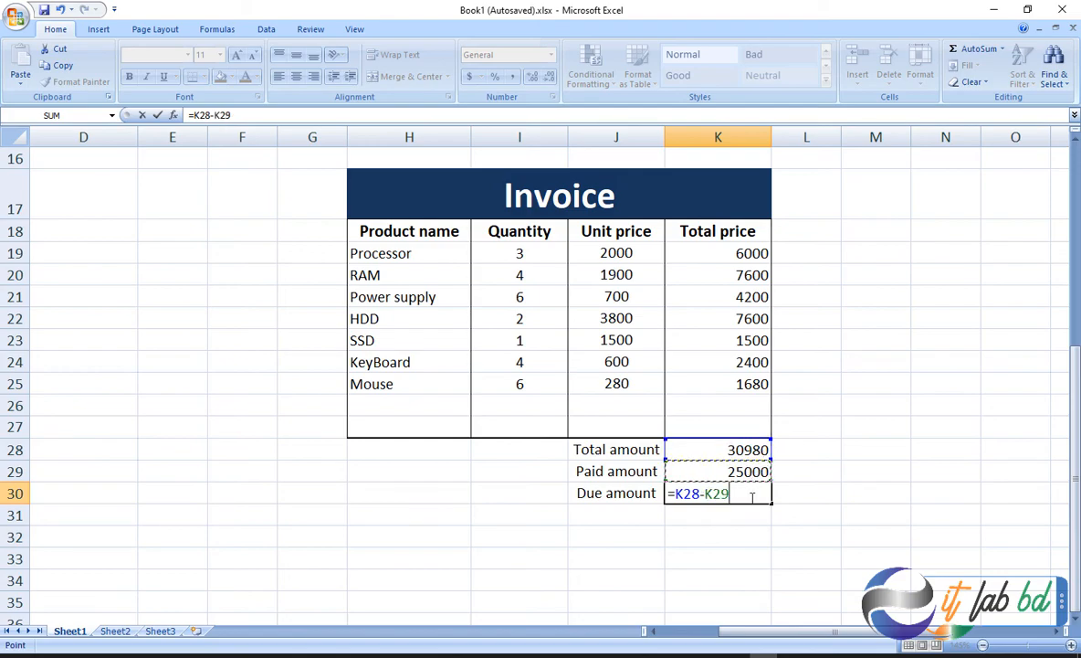
pyautogui.press('Return')
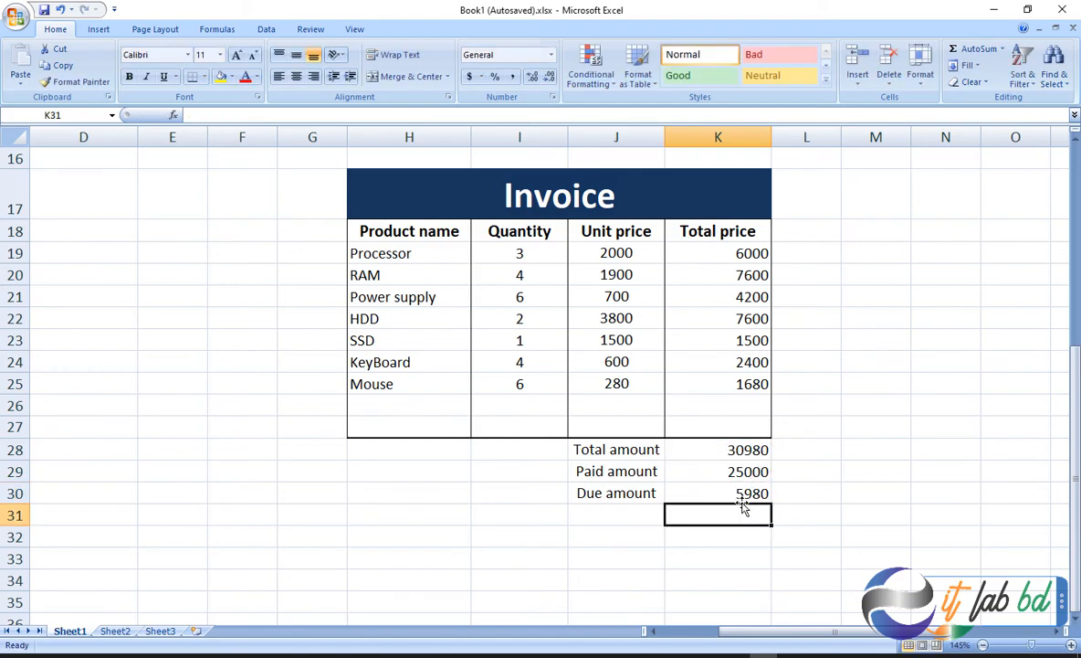
pyautogui.click(804, 534)
pyautogui.click(743, 495)
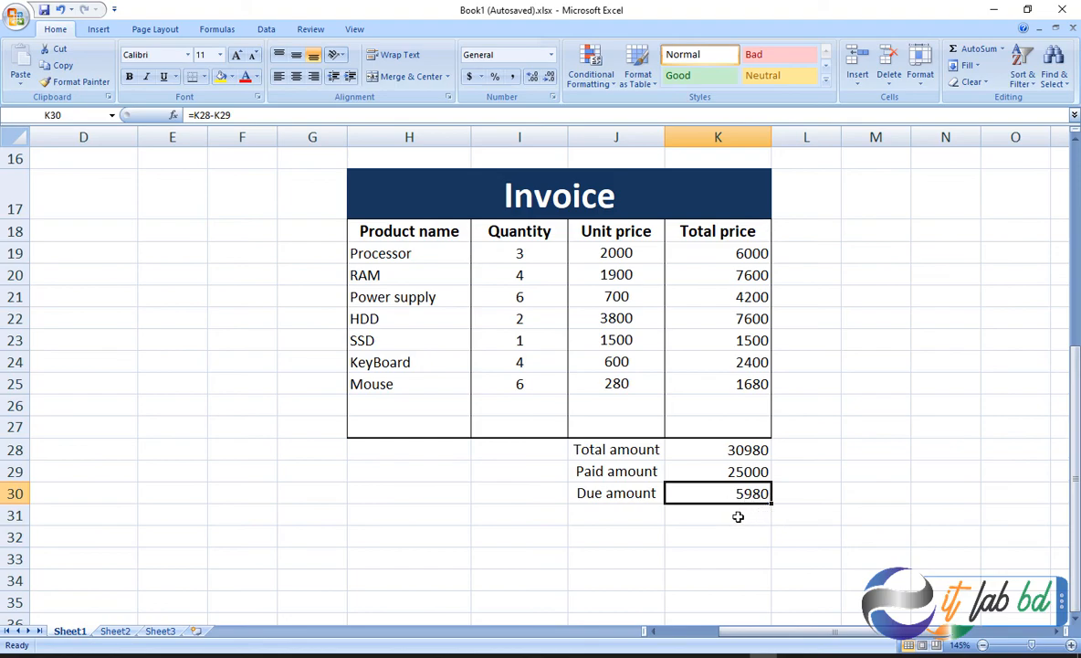
pyautogui.click(738, 517)
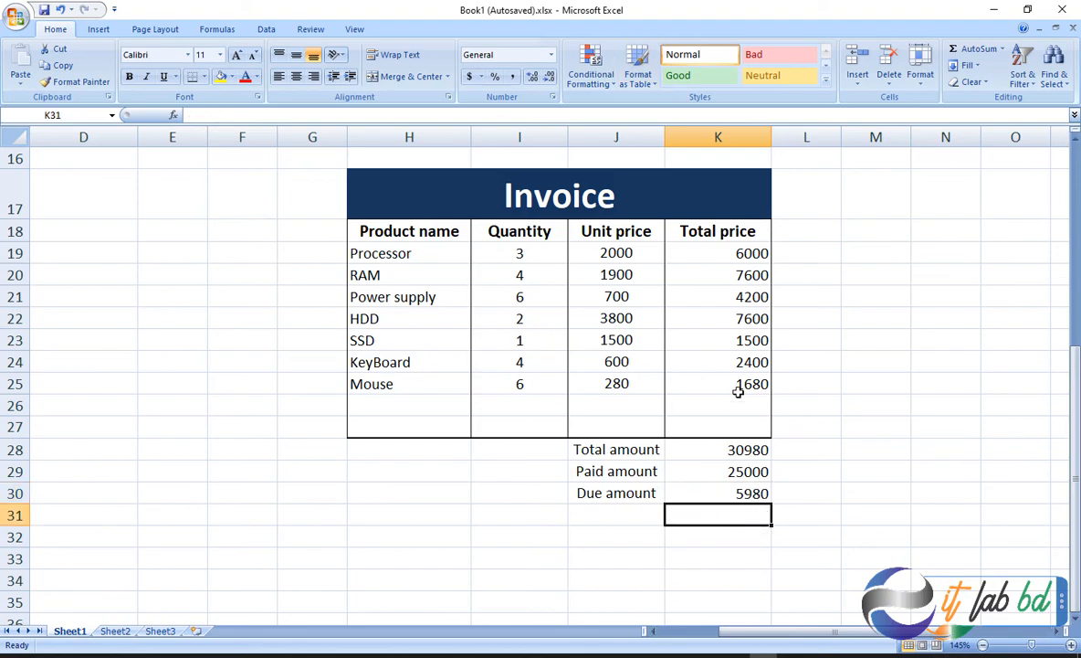